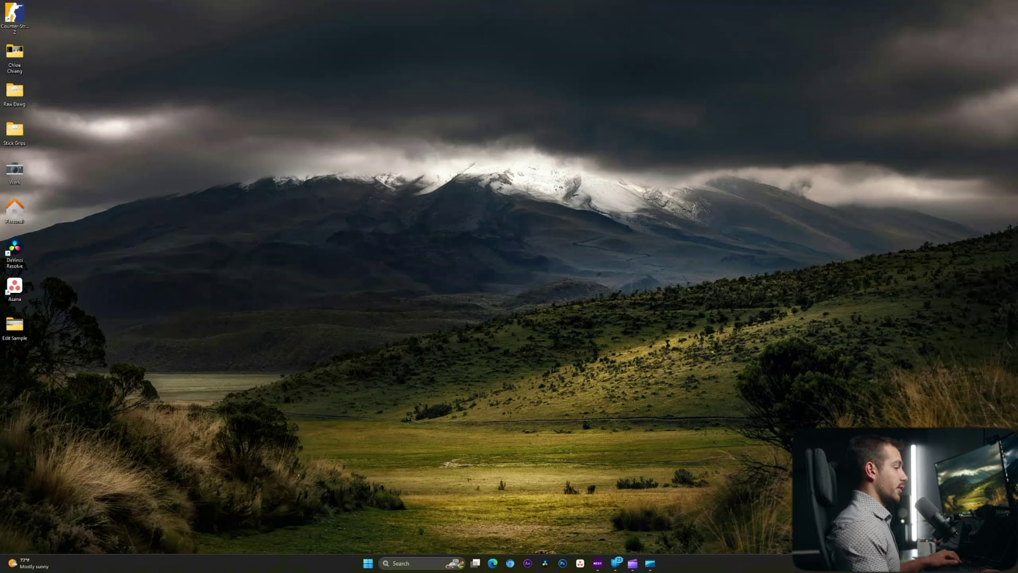
{"action": "key", "text": "super"}
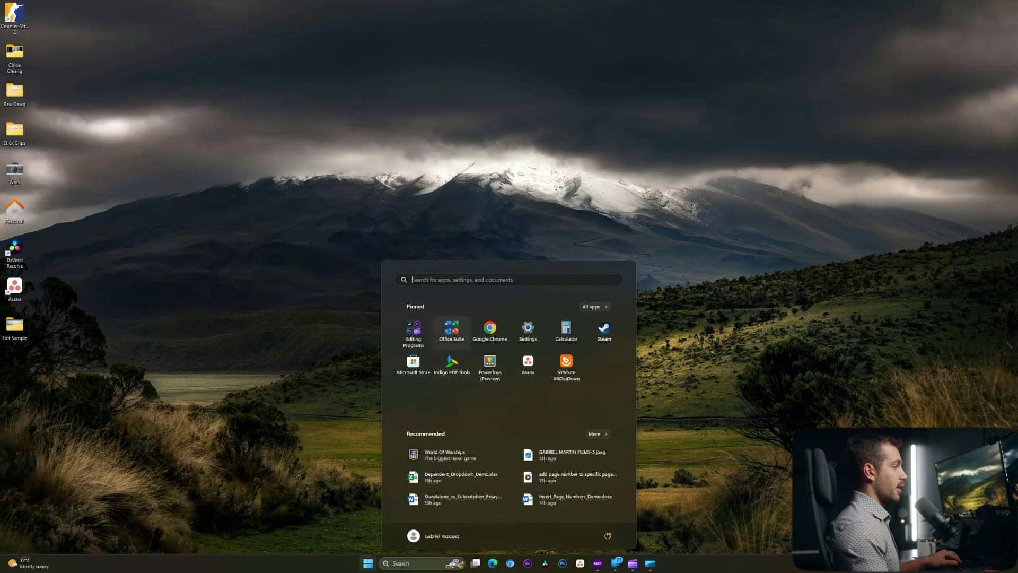
{"action": "left_click", "coordinate": [451, 331]}
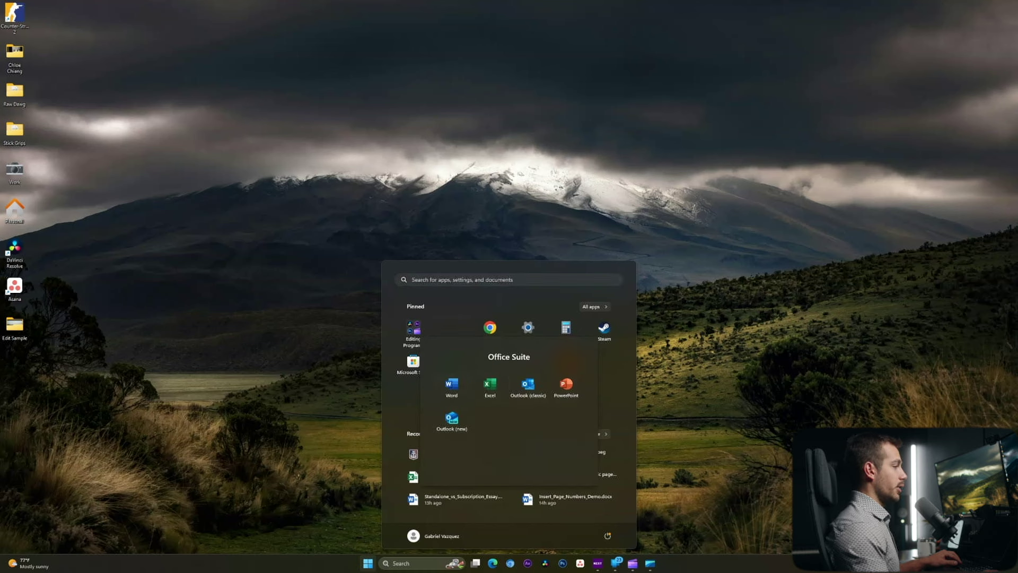
{"action": "left_click", "coordinate": [489, 327]}
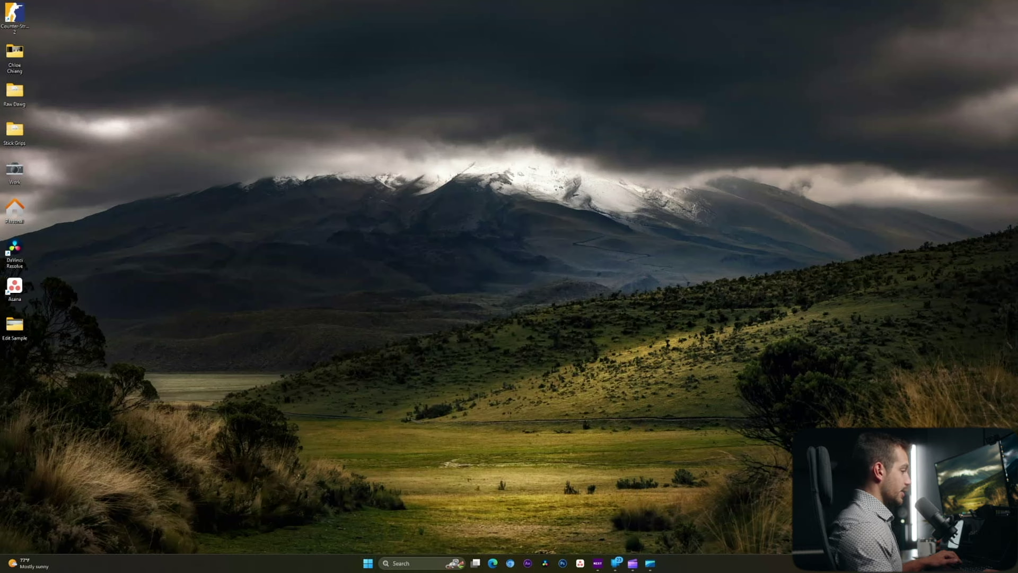
{"action": "left_click", "coordinate": [508, 310]}
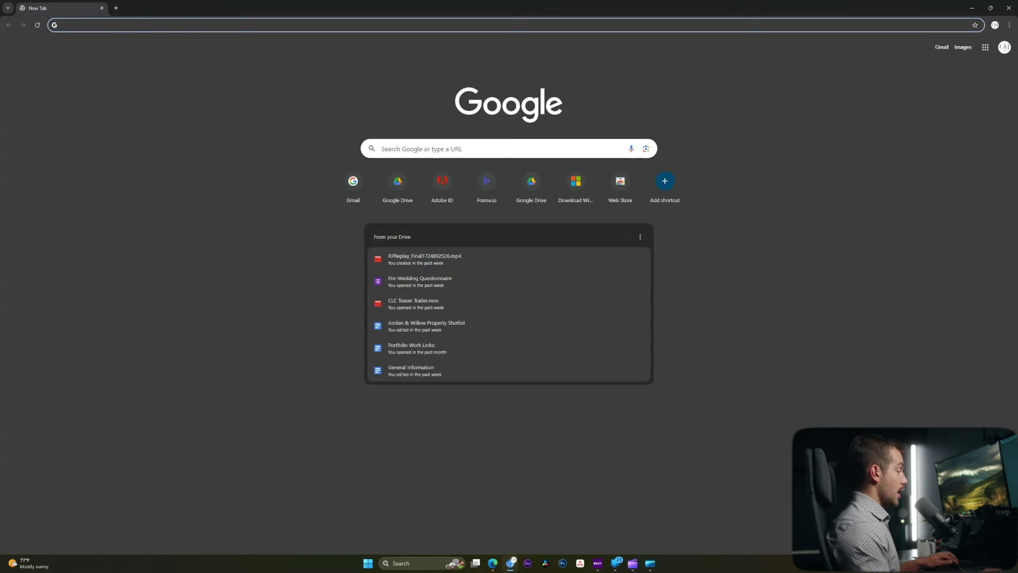
{"action": "type", "text": "https://www.microsoft.com/en-us/microsoft-365/onedrive/download"}
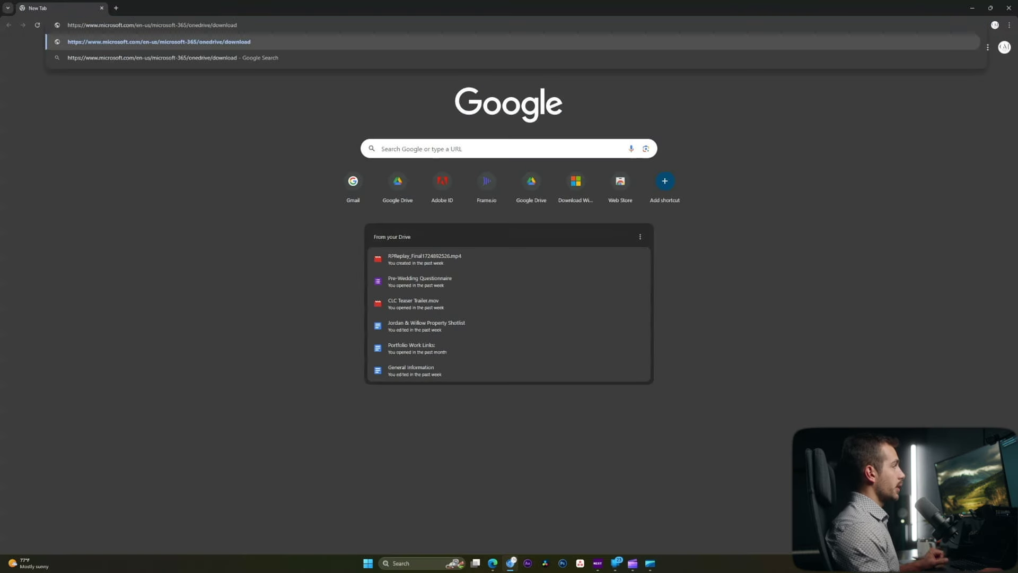
{"action": "key", "text": "Return"}
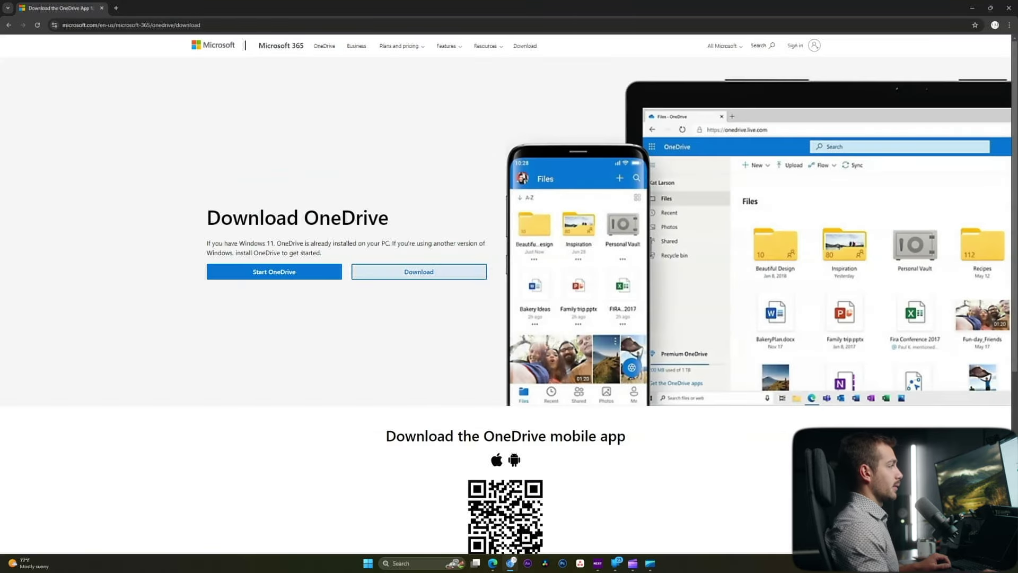
{"action": "left_click", "coordinate": [419, 271]}
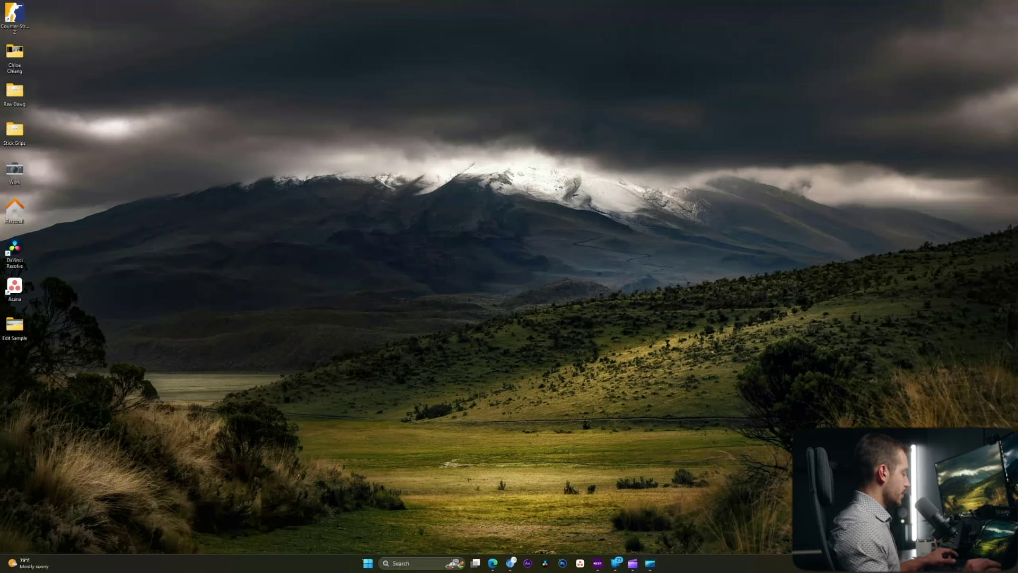
Step: Launch the OneDrive desktop app and sign in with the account's e-mail address
{"action": "key", "text": "super"}
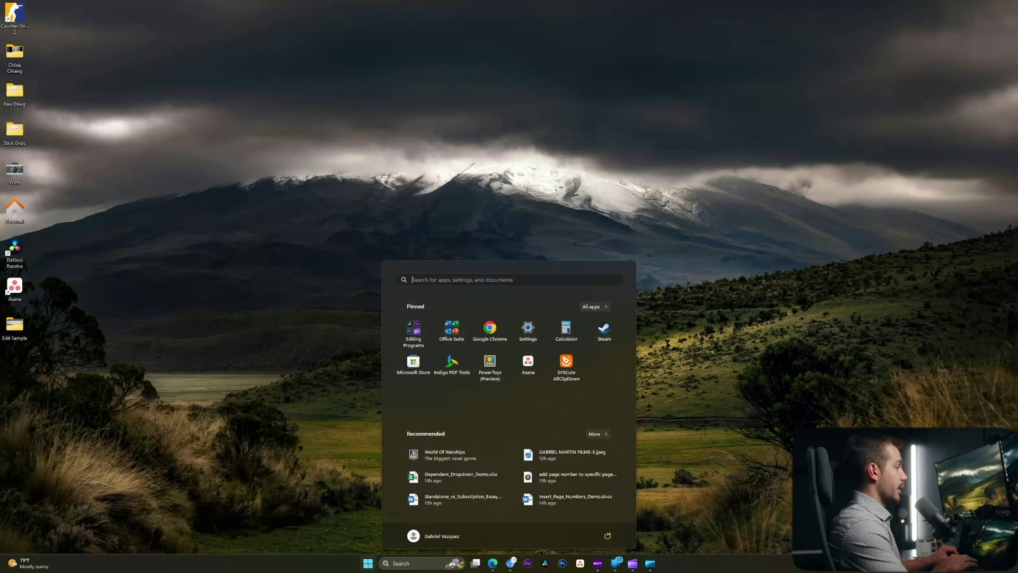
{"action": "type", "text": "onedrive"}
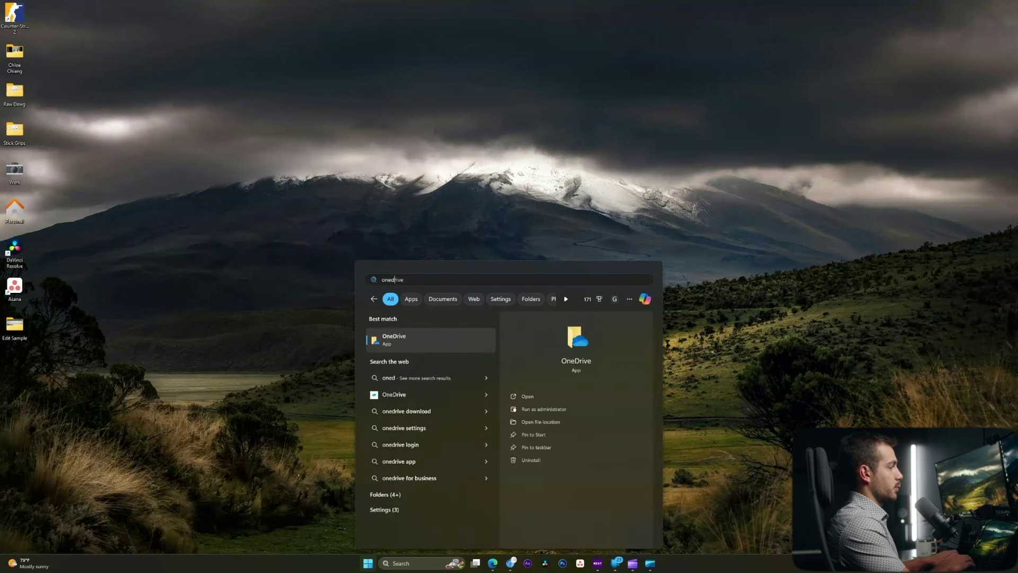
{"action": "key", "text": "Return"}
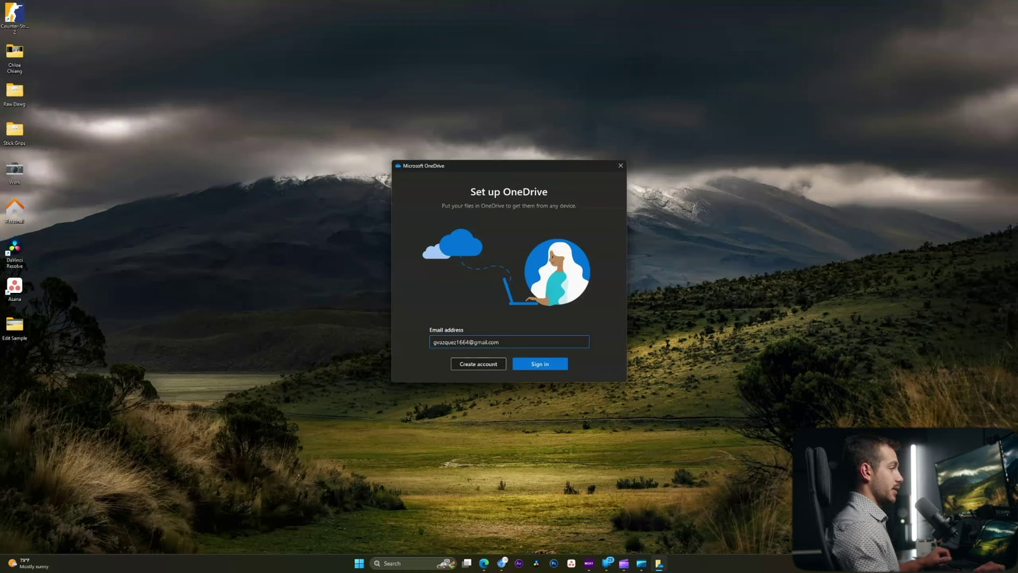
{"action": "left_click_drag", "start_coordinate": [499, 342], "coordinate": [456, 341]}
{"action": "key", "text": "shift+Right"}
{"action": "key", "text": "shift+Right"}
{"action": "key", "text": "shift+Right"}
{"action": "key", "text": "shift+Right"}
{"action": "key", "text": "shift+Right"}
{"action": "key", "text": "shift+Right"}
{"action": "key", "text": "shift+Right"}
{"action": "key", "text": "shift+Right"}
{"action": "key", "text": "shift+Right"}
{"action": "key", "text": "shift+Right"}
{"action": "key", "text": "shift+Right"}
{"action": "key", "text": "shift+Right"}
{"action": "key", "text": "shift+Right"}
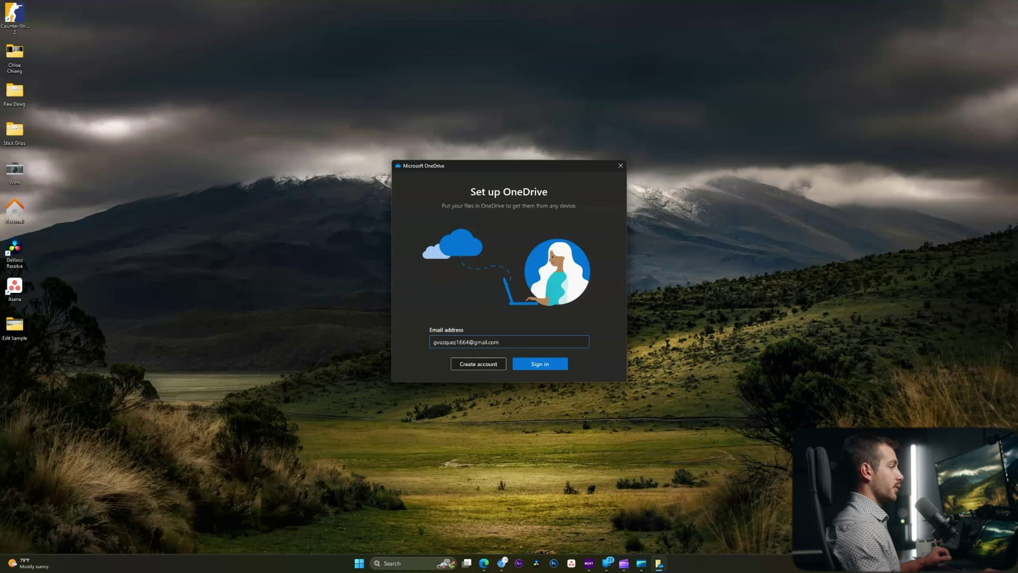
{"action": "key", "text": "Return"}
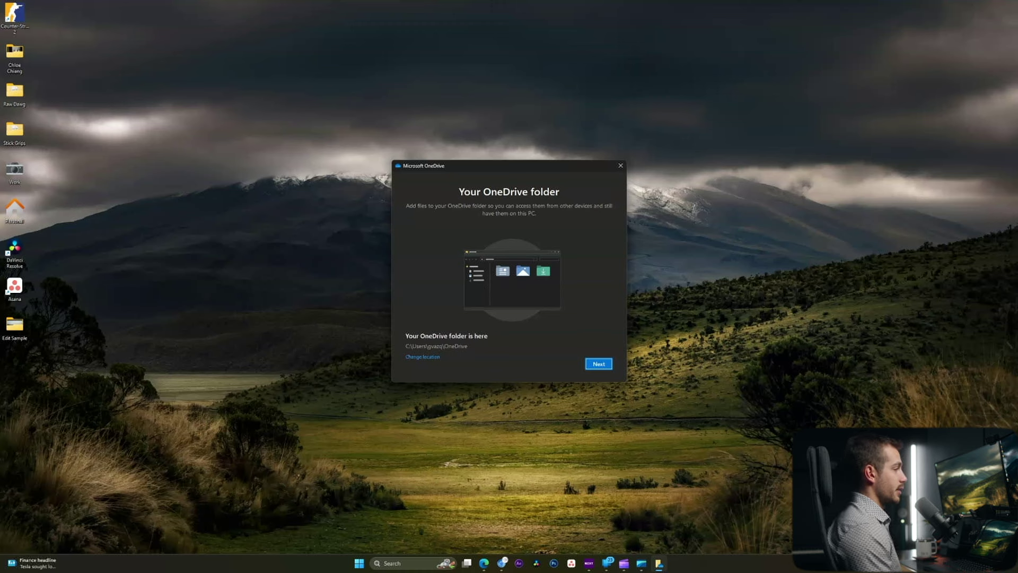
Step: Keep the default OneDrive folder location and use the folder that already exists on this PC
{"action": "key", "text": "Return"}
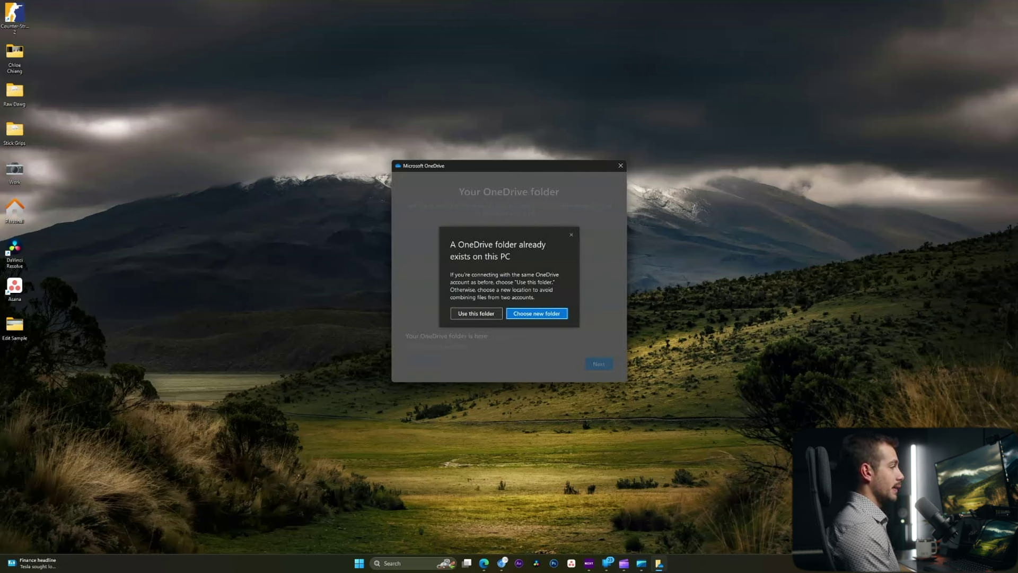
{"action": "key", "text": "shift+Tab"}
{"action": "key", "text": "Return"}
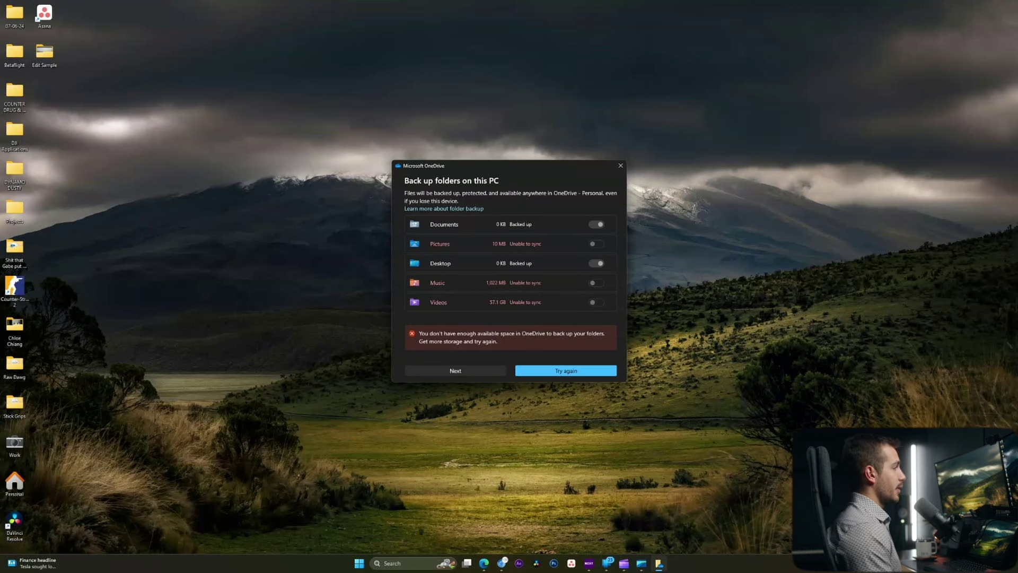
Step: Finish the OneDrive setup, continuing past folder backup and declining both the Microsoft 365 upgrade and the mobile app
{"action": "left_click_drag", "start_coordinate": [500, 168], "coordinate": [503, 170]}
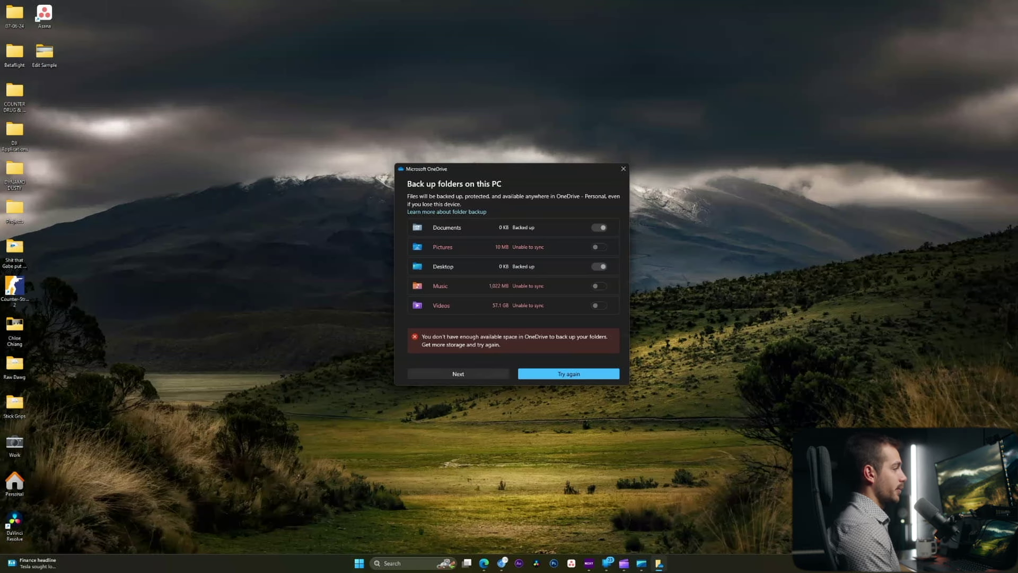
{"action": "left_click", "coordinate": [458, 373]}
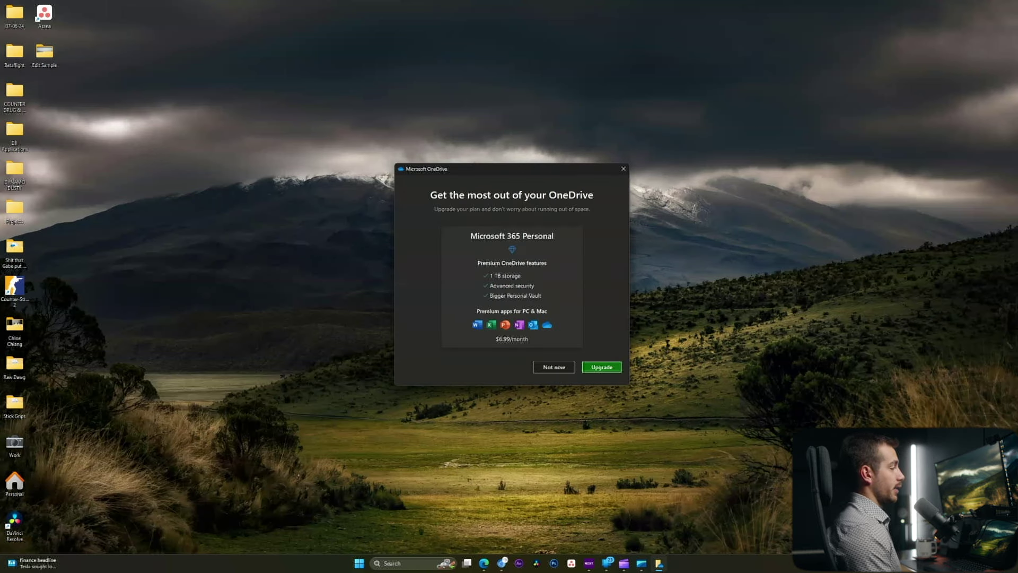
{"action": "left_click", "coordinate": [554, 366]}
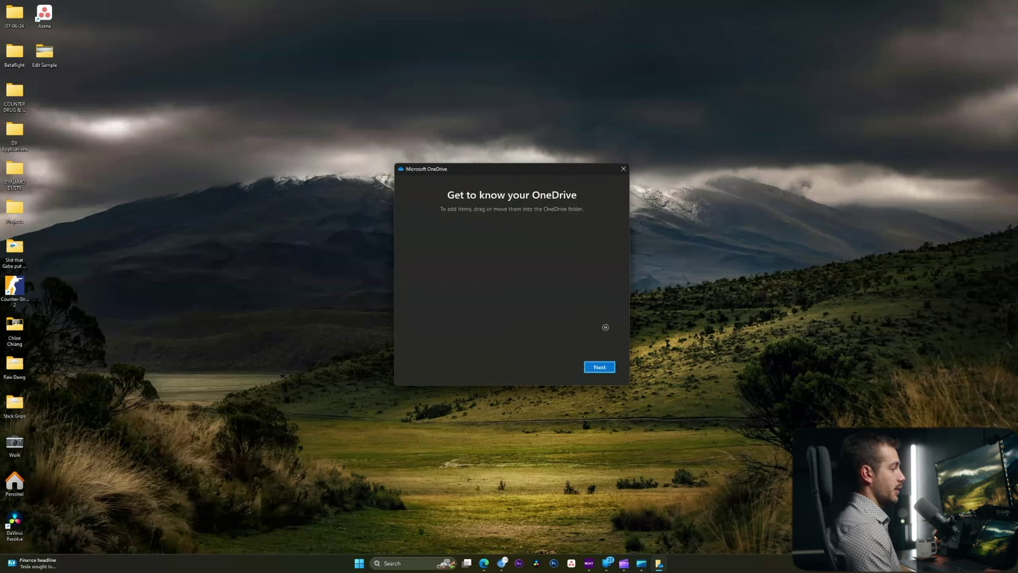
{"action": "left_click", "coordinate": [599, 367]}
{"action": "left_click", "coordinate": [599, 367]}
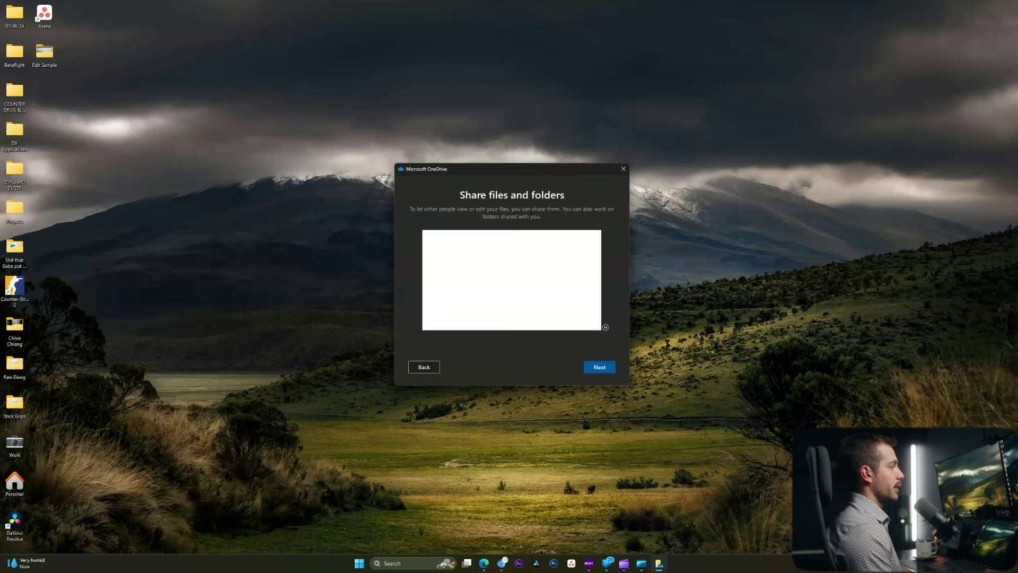
{"action": "key", "text": "Return"}
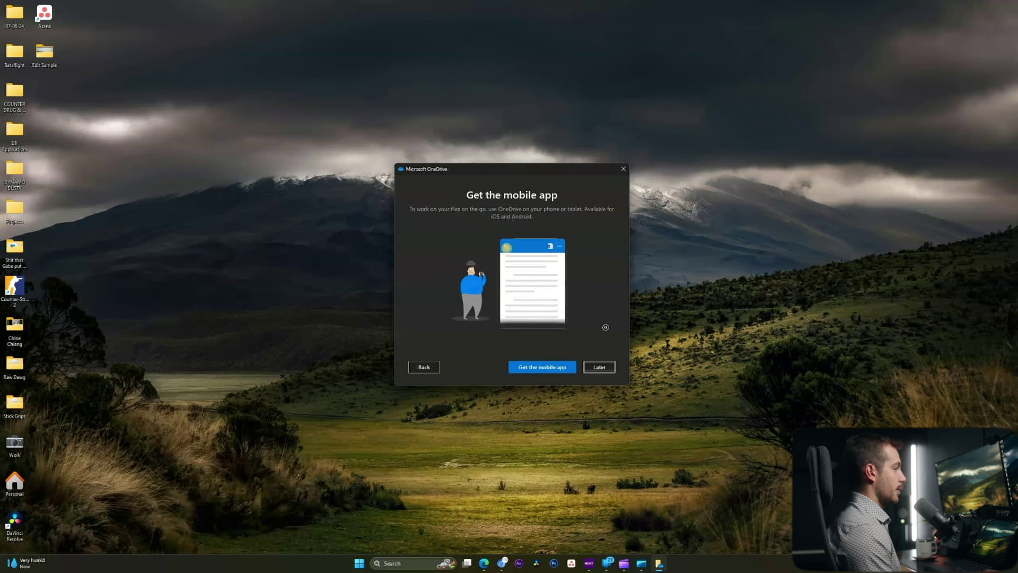
{"action": "key", "text": "Return"}
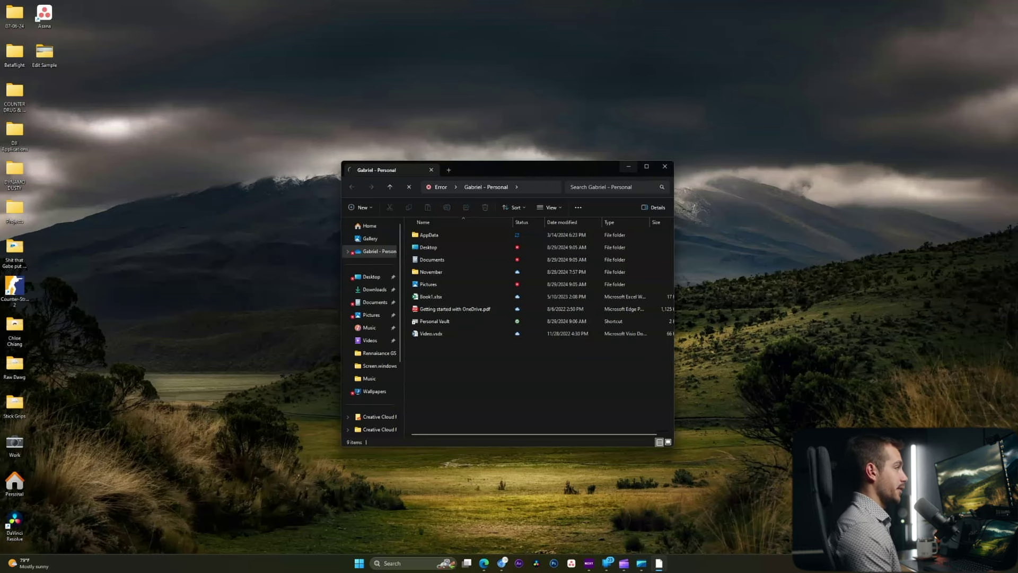
Step: Minimize the OneDrive folder window, submit the e-mailed verification code on the Microsoft sign-in page in Chrome, and stay signed in
{"action": "left_click", "coordinate": [628, 166]}
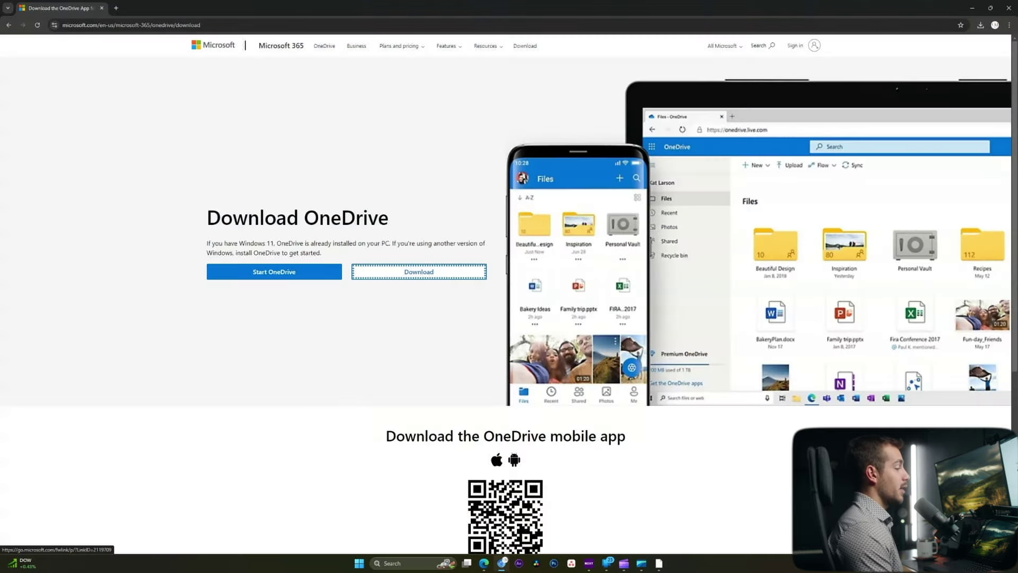
{"action": "left_click", "coordinate": [804, 45]}
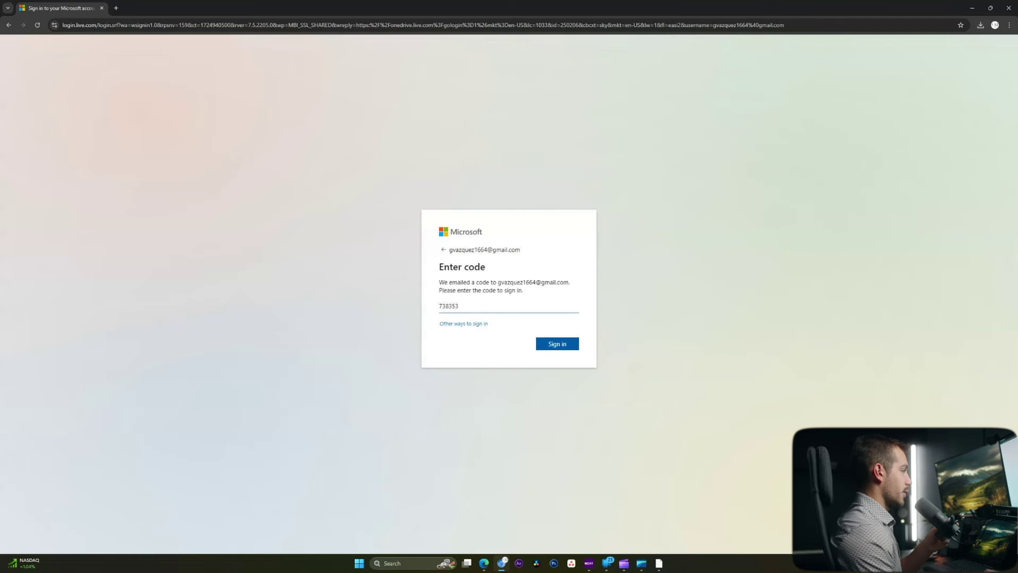
{"action": "key", "text": "Return"}
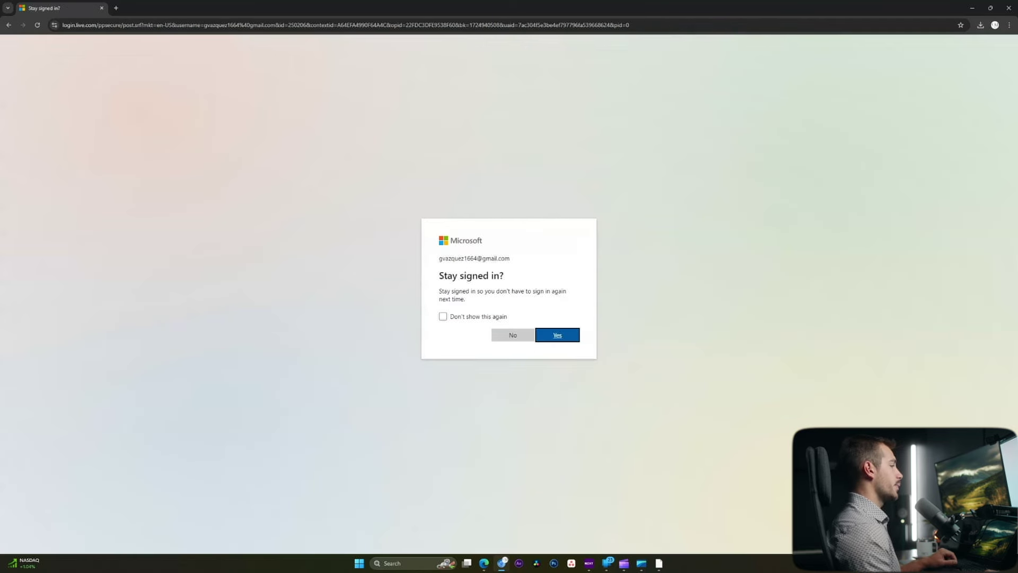
{"action": "key", "text": "Return"}
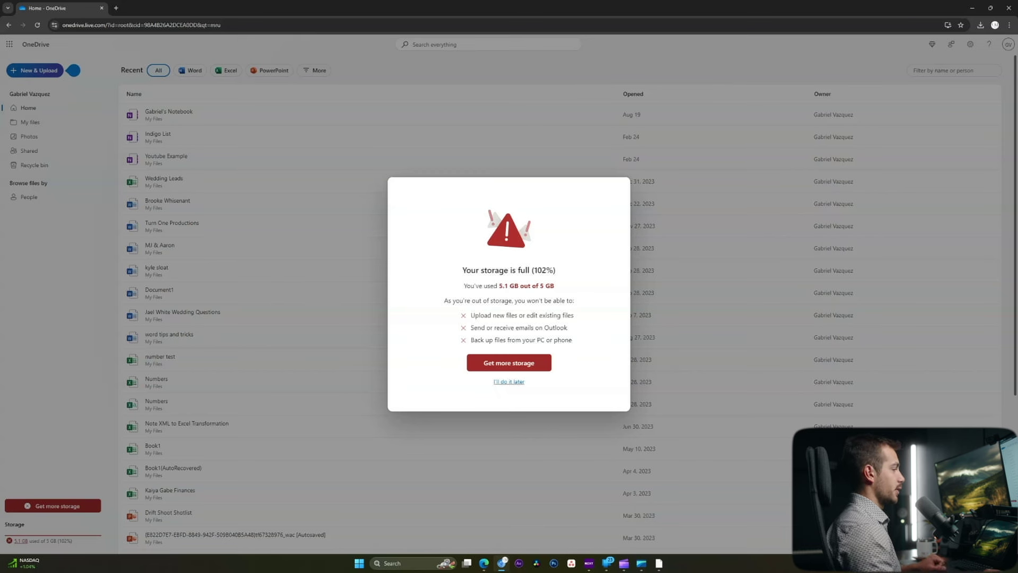
Step: Postpone getting more storage and open My files in OneDrive
{"action": "left_click", "coordinate": [508, 382]}
{"action": "left_click", "coordinate": [30, 122]}
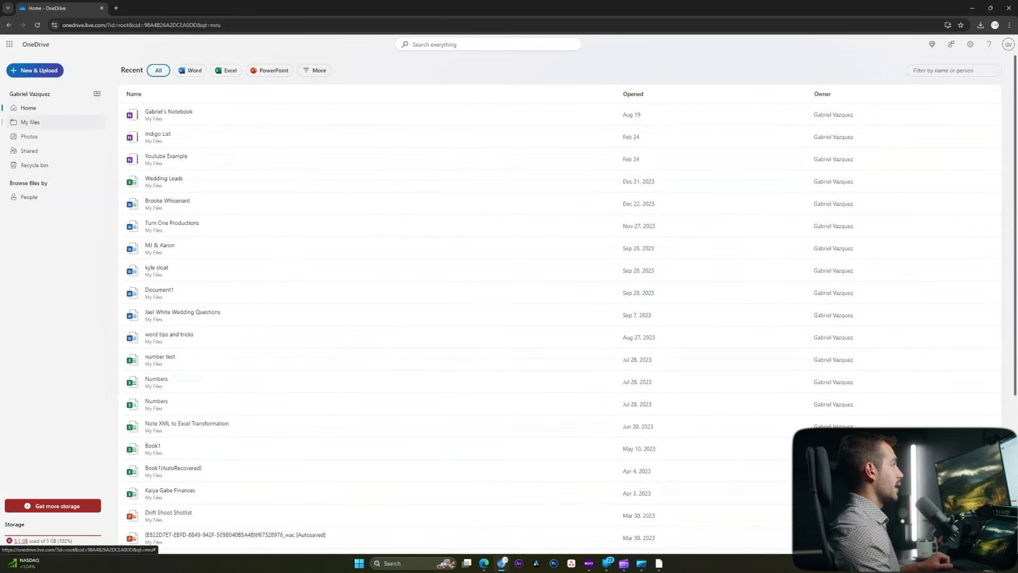
{"action": "left_click", "coordinate": [30, 122]}
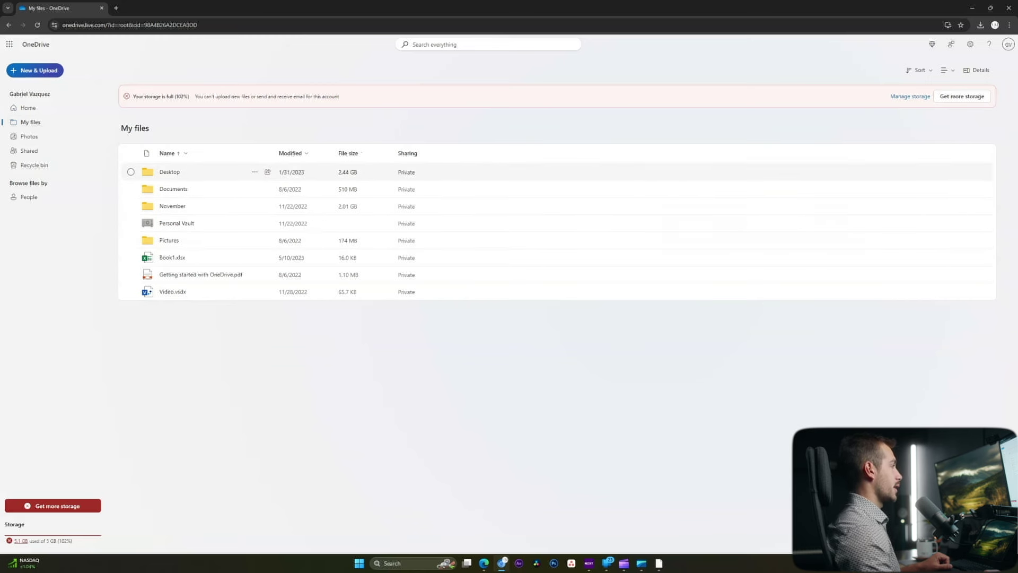
Step: Delete every folder inside Desktop except 07-06-24 and Projects
{"action": "left_click", "coordinate": [169, 172]}
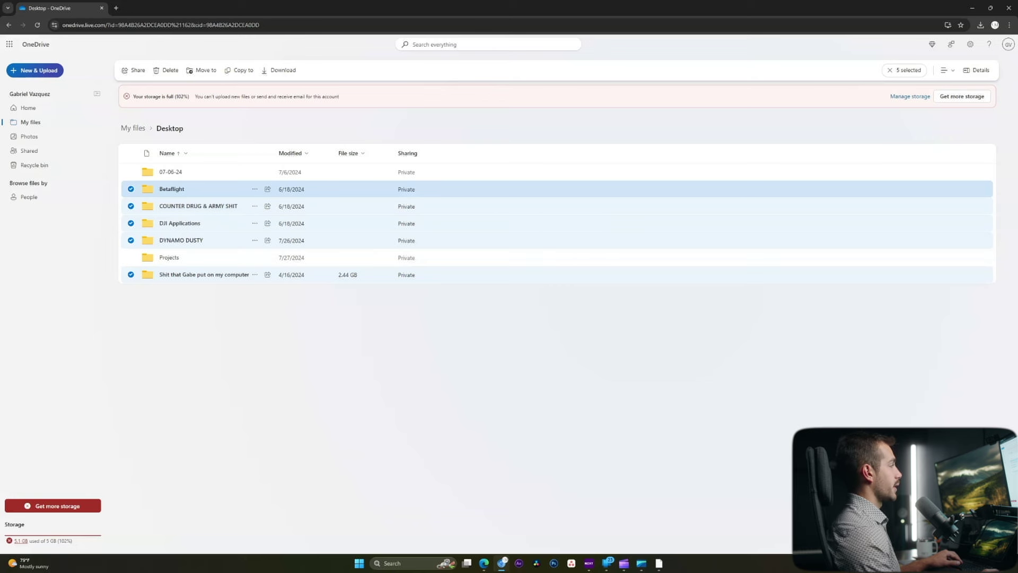
{"action": "left_click", "coordinate": [166, 70]}
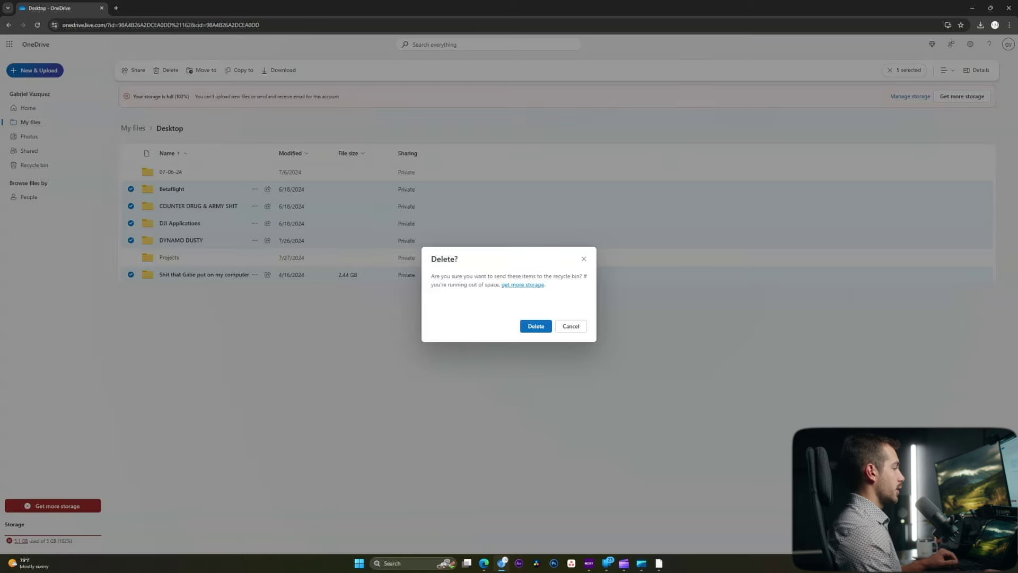
{"action": "left_click", "coordinate": [536, 325]}
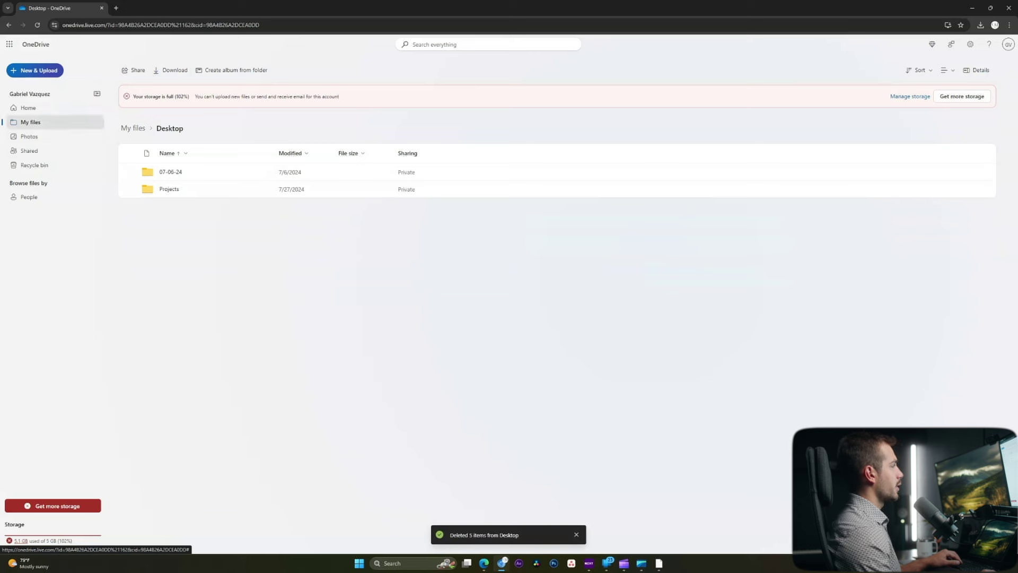
Step: Delete all the videos inside the November folder of My files
{"action": "left_click", "coordinate": [31, 121]}
{"action": "left_click", "coordinate": [172, 205]}
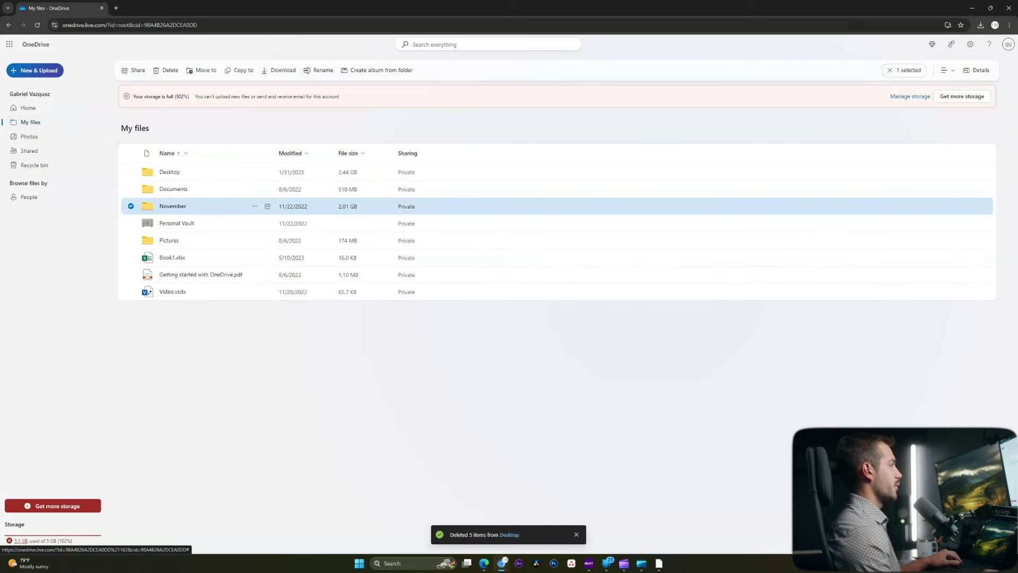
{"action": "key", "text": "ctrl+a"}
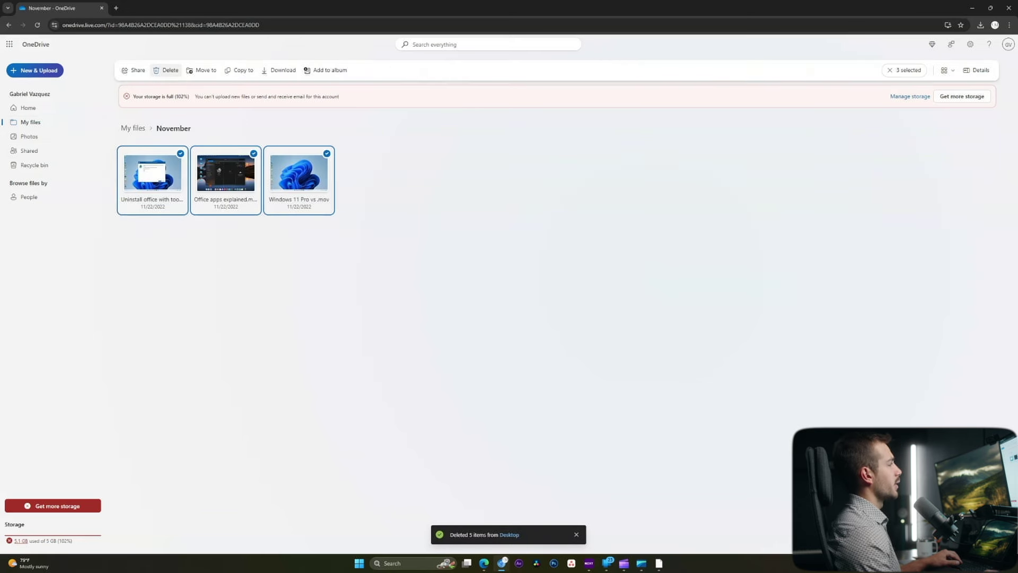
{"action": "left_click", "coordinate": [167, 70]}
{"action": "key", "text": "Return"}
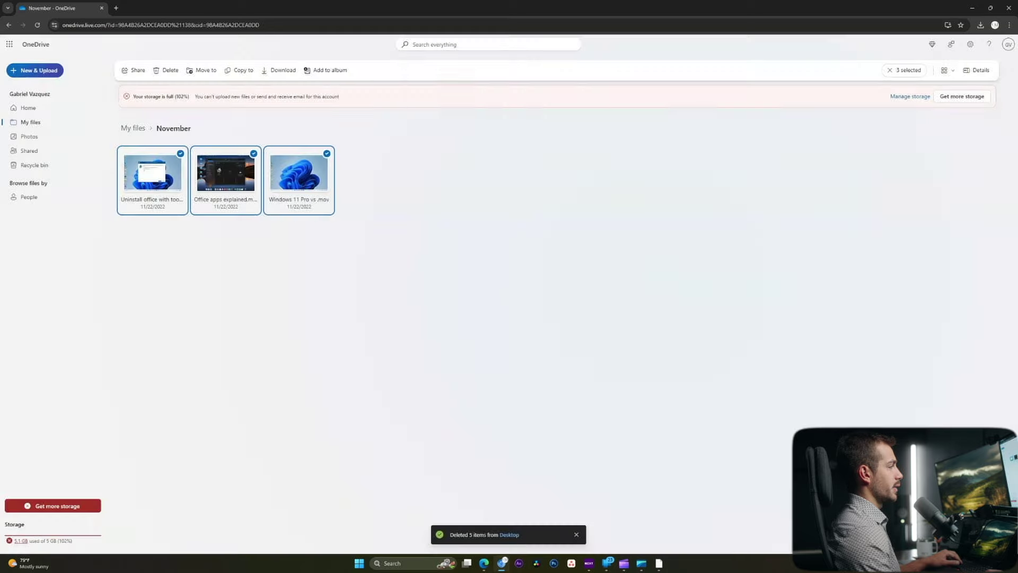
Step: Empty the OneDrive recycle bin, permanently deleting all of its items
{"action": "left_click", "coordinate": [38, 166]}
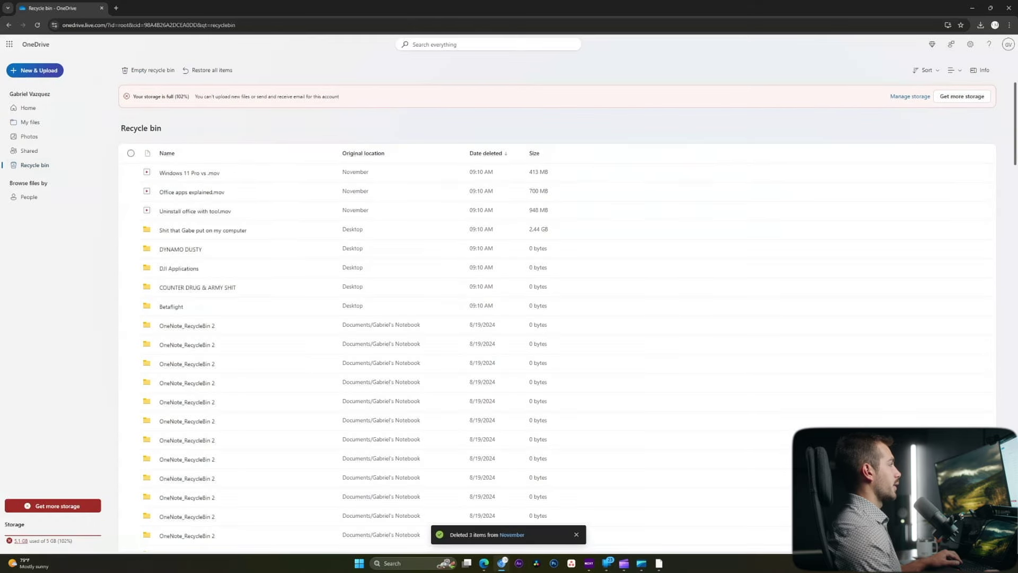
{"action": "left_click", "coordinate": [130, 153]}
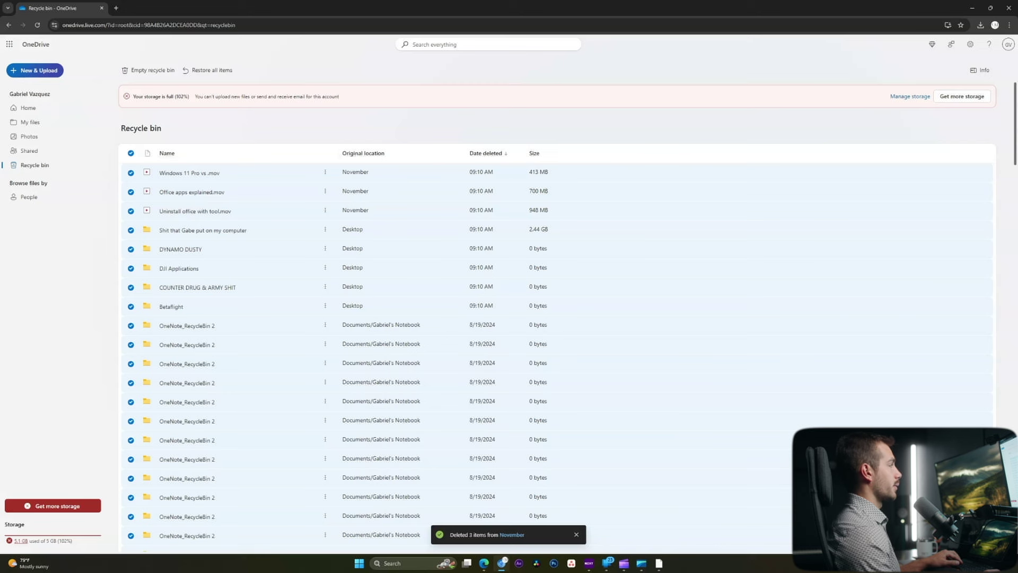
{"action": "left_click", "coordinate": [152, 71]}
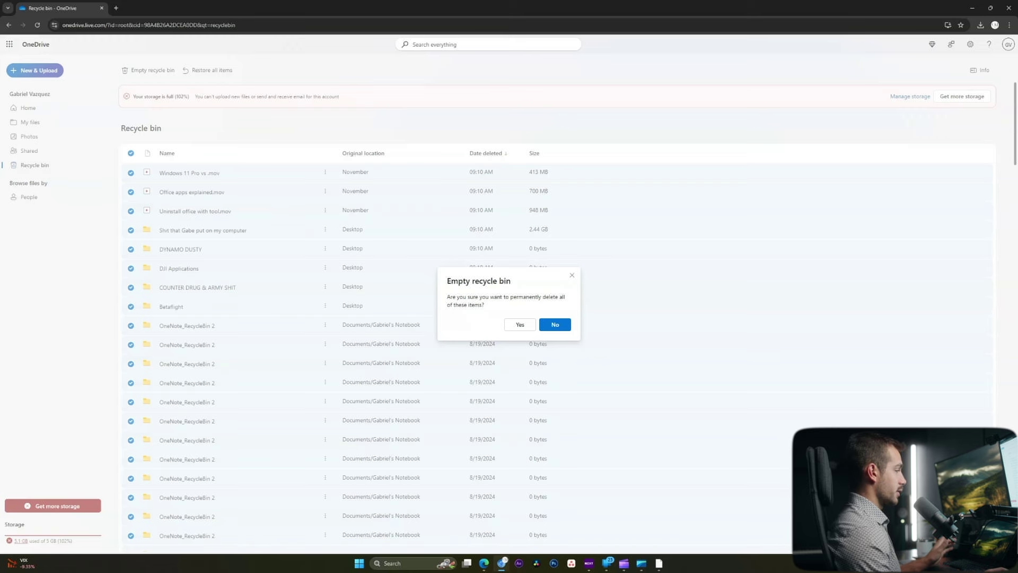
{"action": "left_click", "coordinate": [520, 325]}
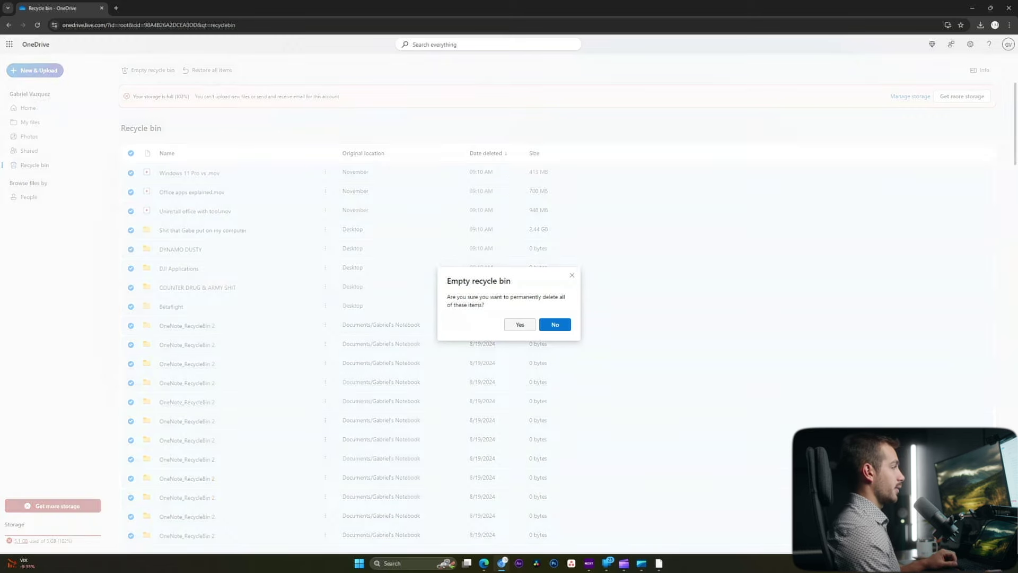
Step: Open the OneDrive options to review the storage summary and Office File Formats, and return to the OneDrive home page
{"action": "left_click", "coordinate": [73, 70]}
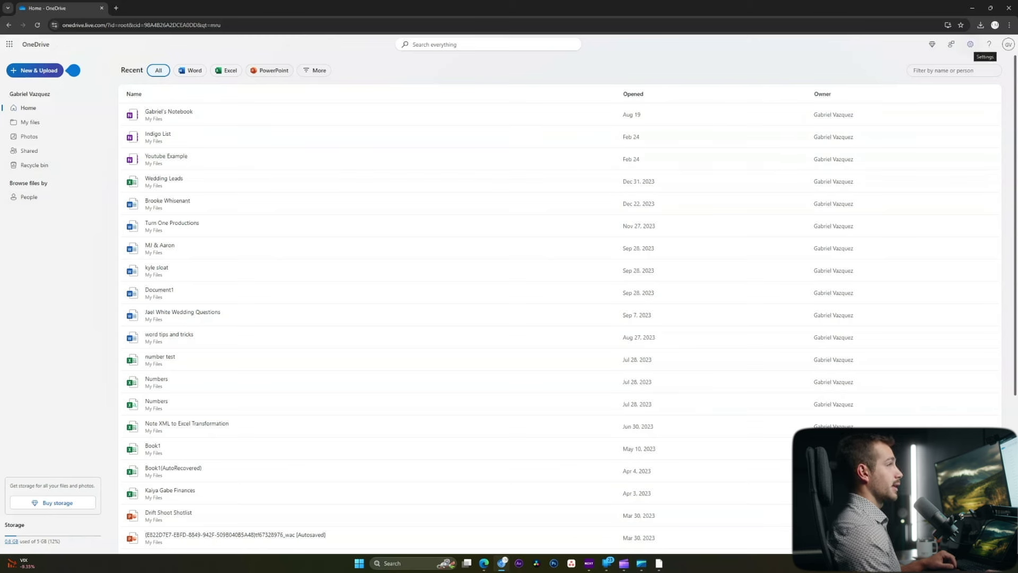
{"action": "left_click", "coordinate": [970, 44]}
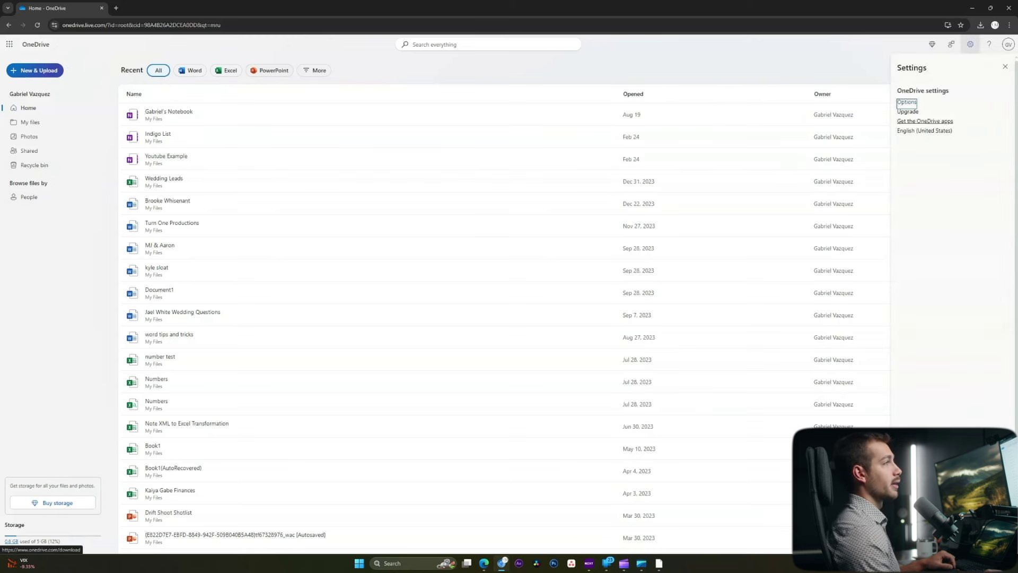
{"action": "left_click", "coordinate": [906, 102]}
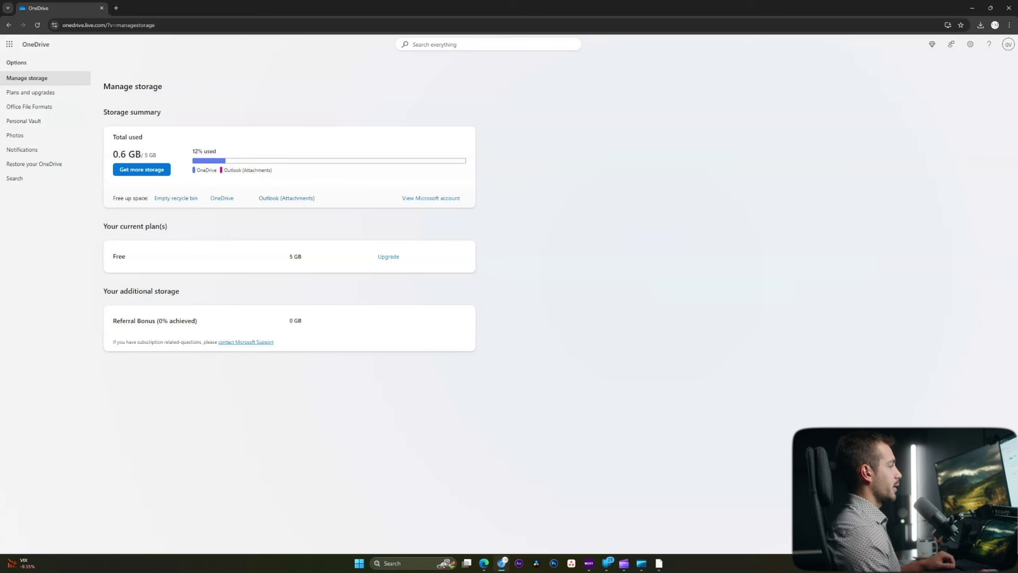
{"action": "left_click", "coordinate": [29, 107]}
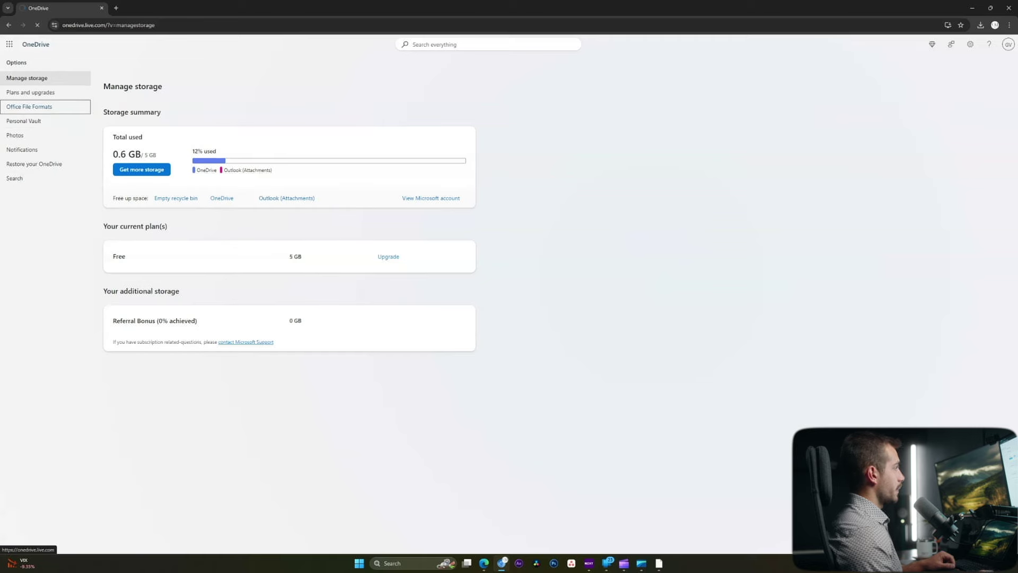
{"action": "left_click", "coordinate": [36, 44]}
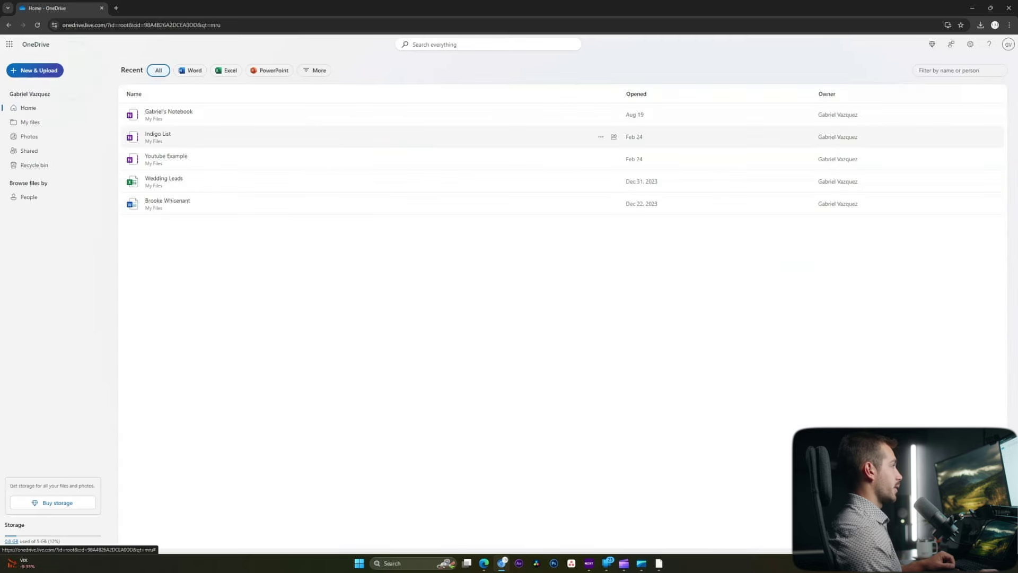
Step: Look through the recent files on the OneDrive home page and open My files
{"action": "scroll", "coordinate": [371, 200], "scroll_direction": "down", "scroll_amount": 3}
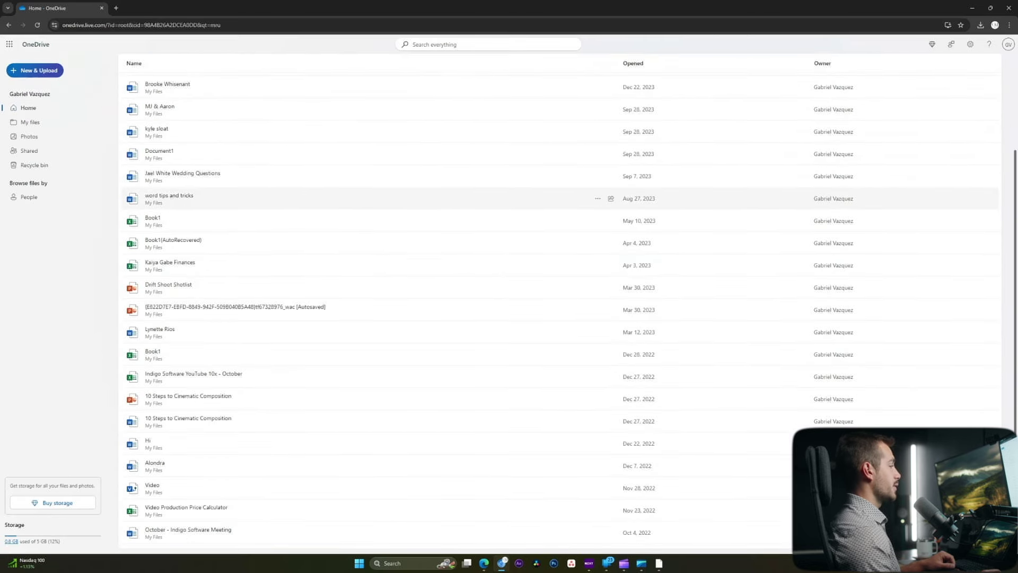
{"action": "scroll", "coordinate": [371, 200], "scroll_direction": "up", "scroll_amount": 3}
{"action": "scroll", "coordinate": [371, 181], "scroll_direction": "down", "scroll_amount": 3}
{"action": "scroll", "coordinate": [371, 181], "scroll_direction": "up", "scroll_amount": 3}
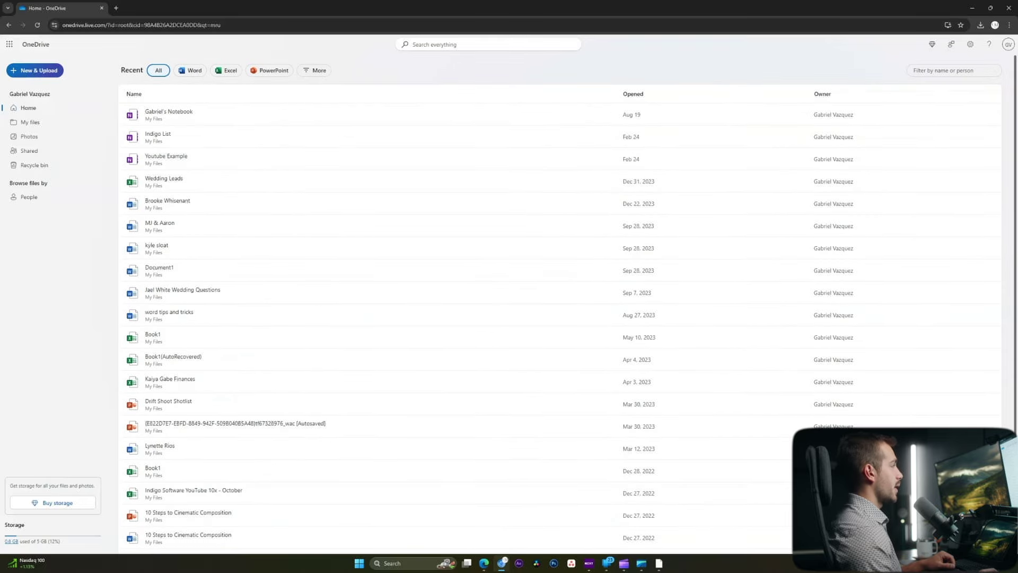
{"action": "left_click", "coordinate": [30, 122]}
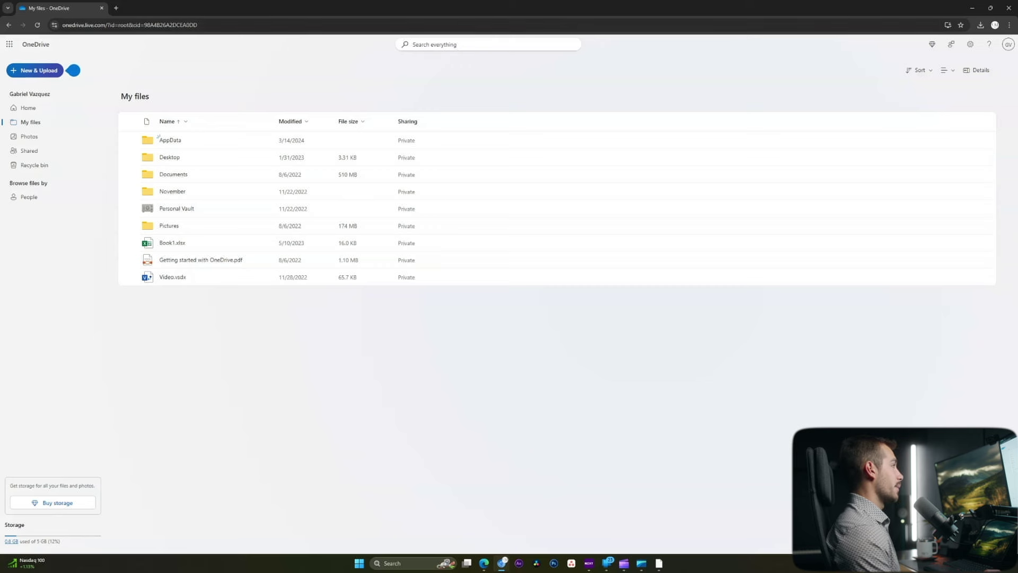
Step: Minimize the browser and open Standalone_vs_Subscription_Essay.docx from the Downloads folder in a maximized Word window
{"action": "left_click", "coordinate": [971, 8]}
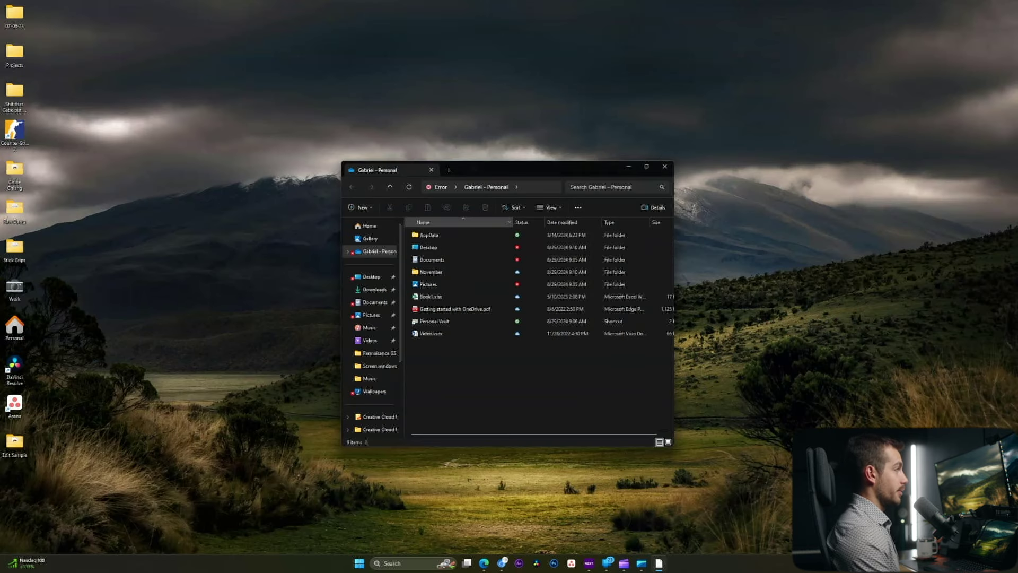
{"action": "left_click_drag", "start_coordinate": [478, 169], "coordinate": [337, 120]}
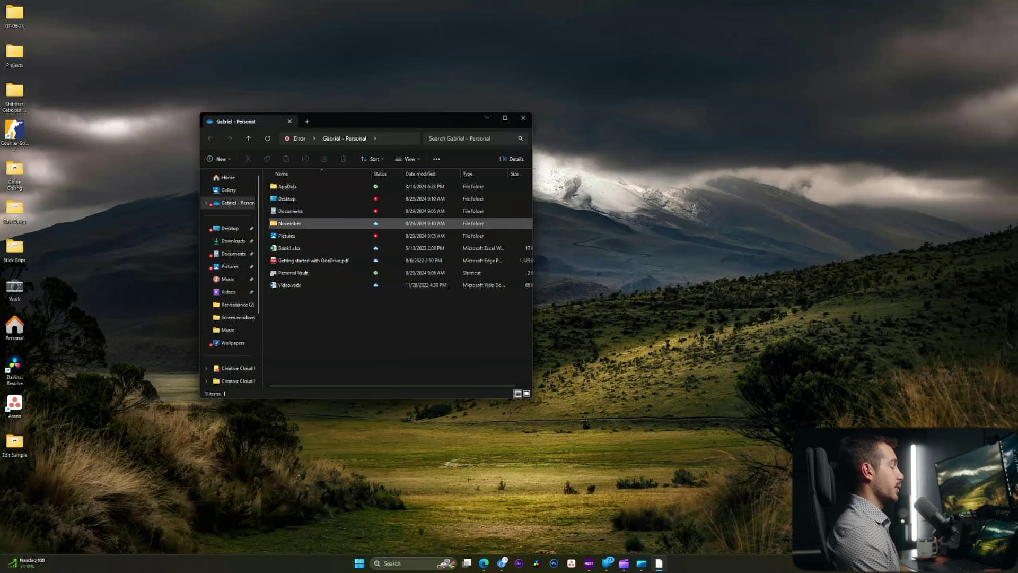
{"action": "mouse_move", "coordinate": [320, 224]}
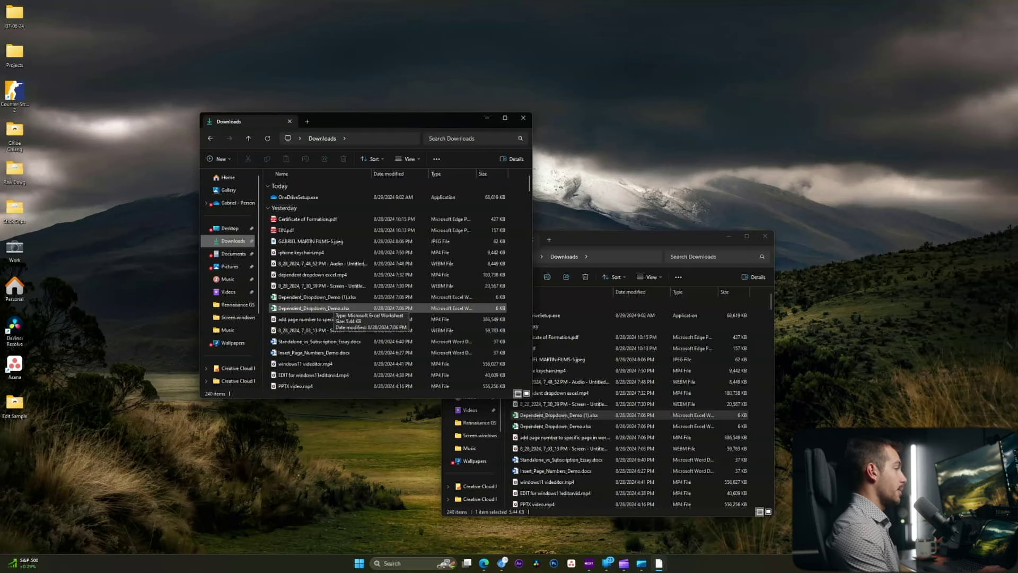
{"action": "mouse_move", "coordinate": [336, 343]}
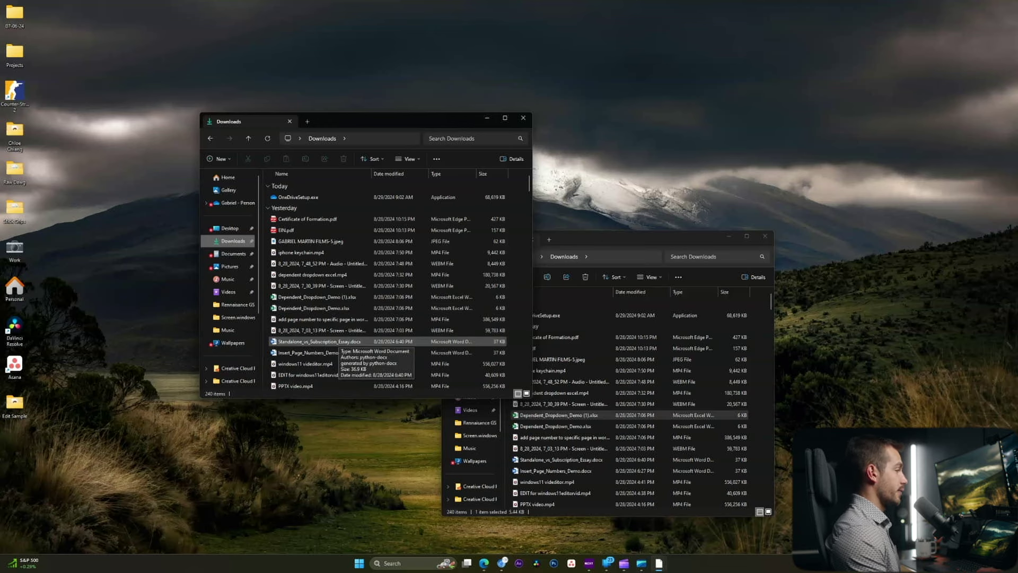
{"action": "double_click", "coordinate": [336, 343]}
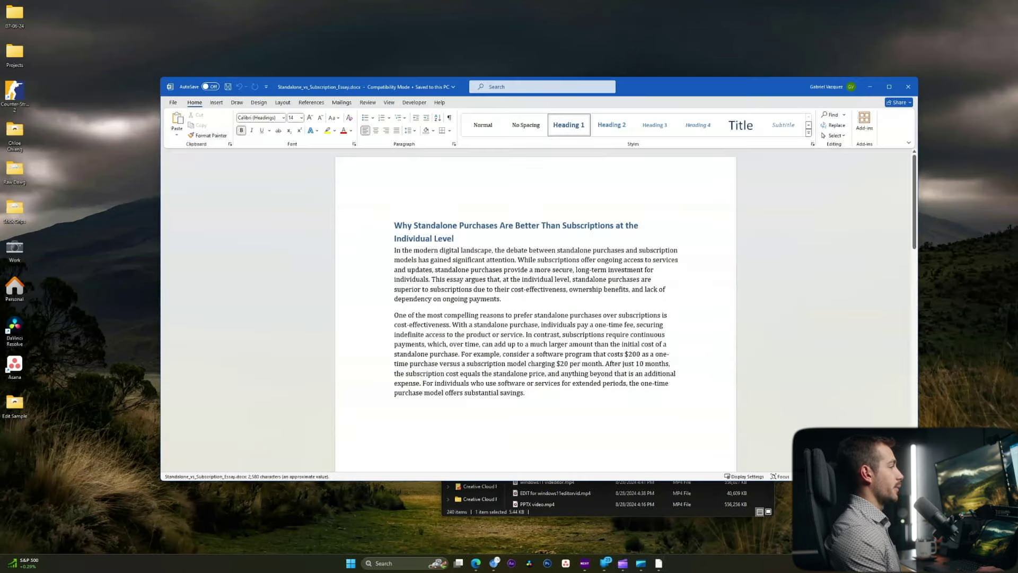
{"action": "key", "text": "super+Up"}
Step: Look over the essay's pages and try to turn on AutoSave for the document
{"action": "scroll", "coordinate": [505, 308], "scroll_direction": "down", "scroll_amount": 8}
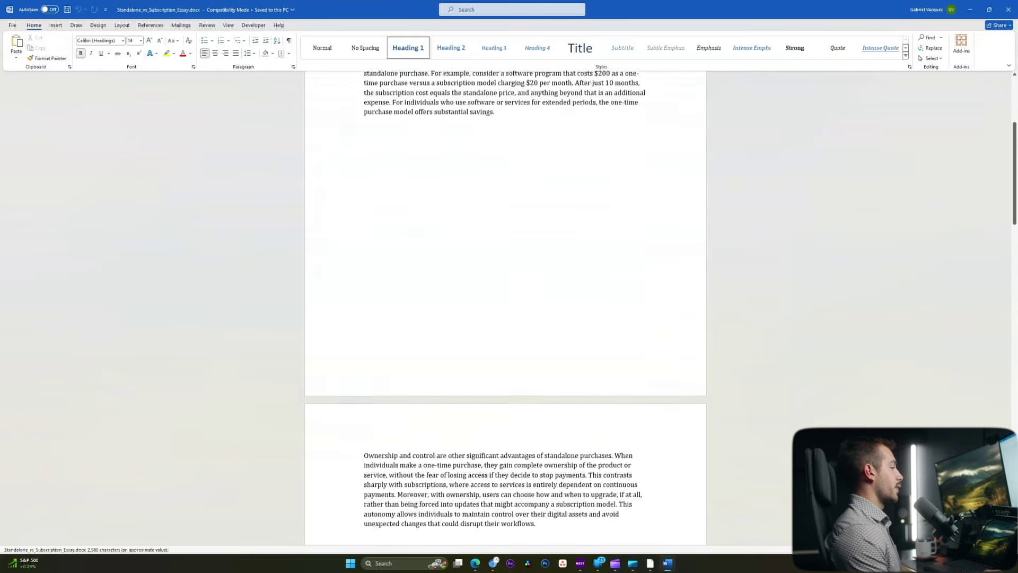
{"action": "scroll", "coordinate": [505, 307], "scroll_direction": "down", "scroll_amount": 3}
{"action": "scroll", "coordinate": [505, 307], "scroll_direction": "up", "scroll_amount": 5}
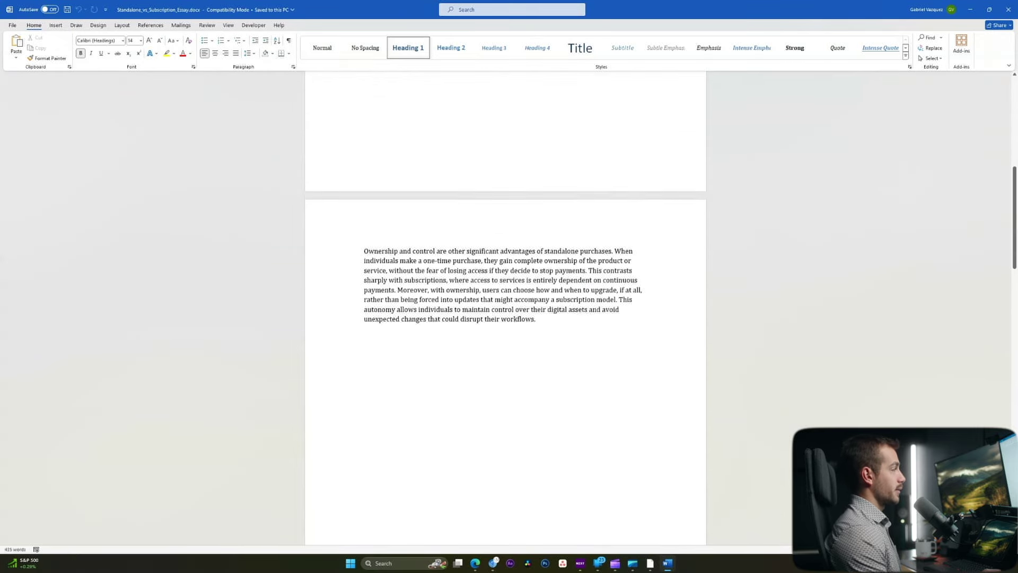
{"action": "scroll", "coordinate": [505, 307], "scroll_direction": "up", "scroll_amount": 5}
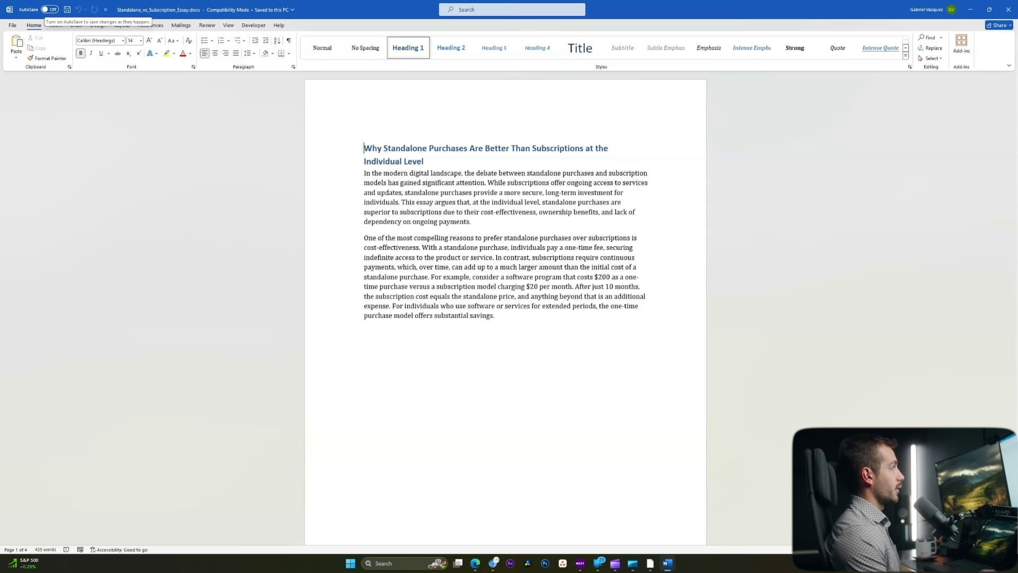
{"action": "left_click", "coordinate": [50, 10]}
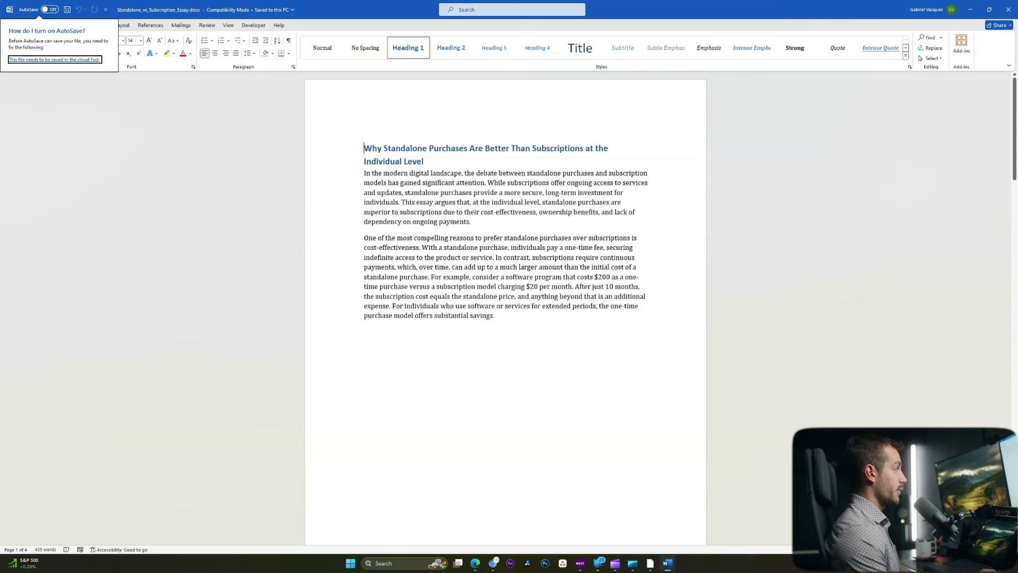
{"action": "key", "text": "Escape"}
Step: Save the essay as Standalone_vs_Subscription_Essay.docx in the Documents folder of OneDrive - Personal, accepting the upgrade to the newest file format
{"action": "key", "text": "shift+End"}
{"action": "key", "text": "alt+f"}
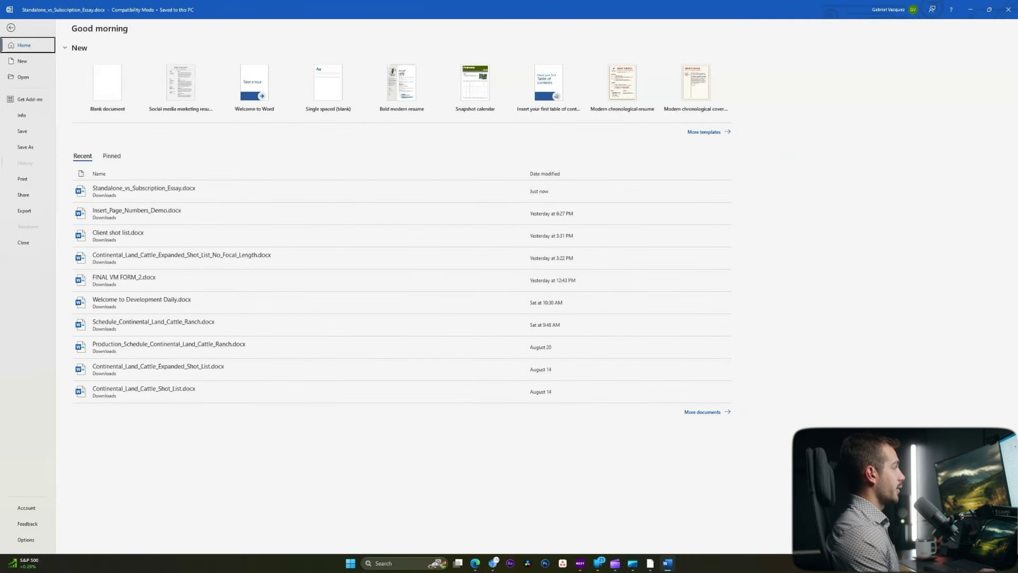
{"action": "left_click", "coordinate": [25, 147]}
{"action": "left_click", "coordinate": [127, 87]}
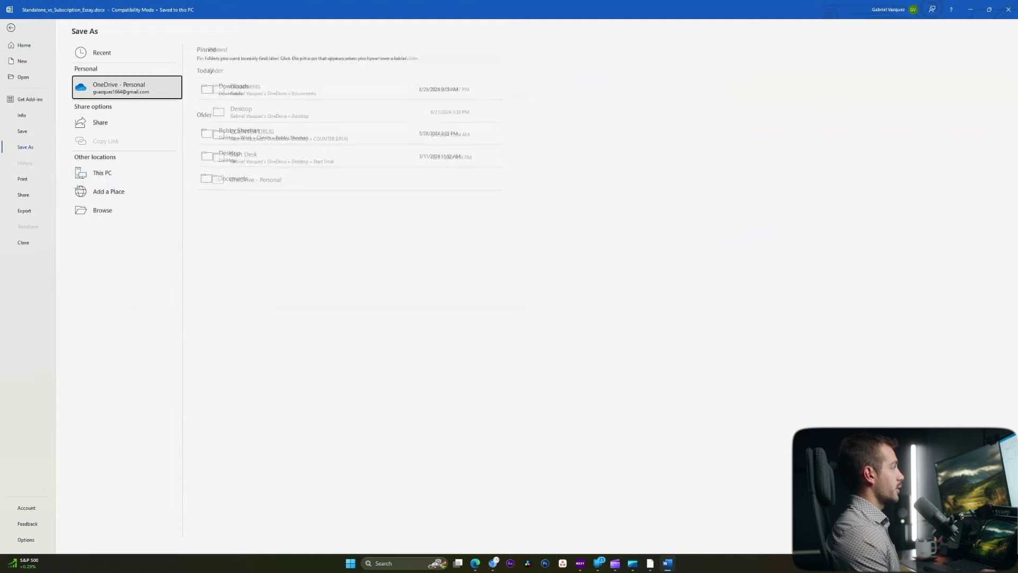
{"action": "left_click", "coordinate": [265, 90]}
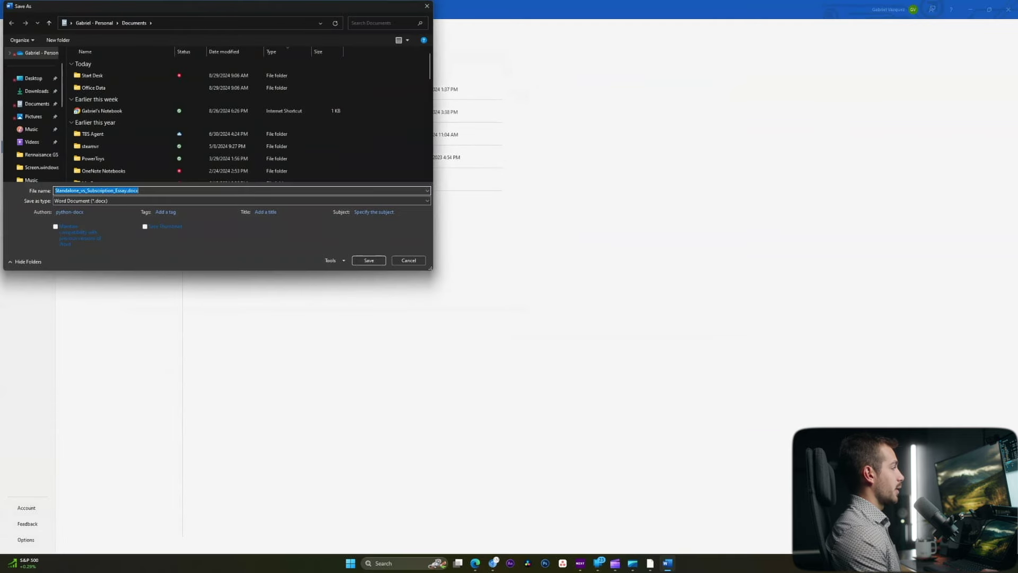
{"action": "key", "text": "Return"}
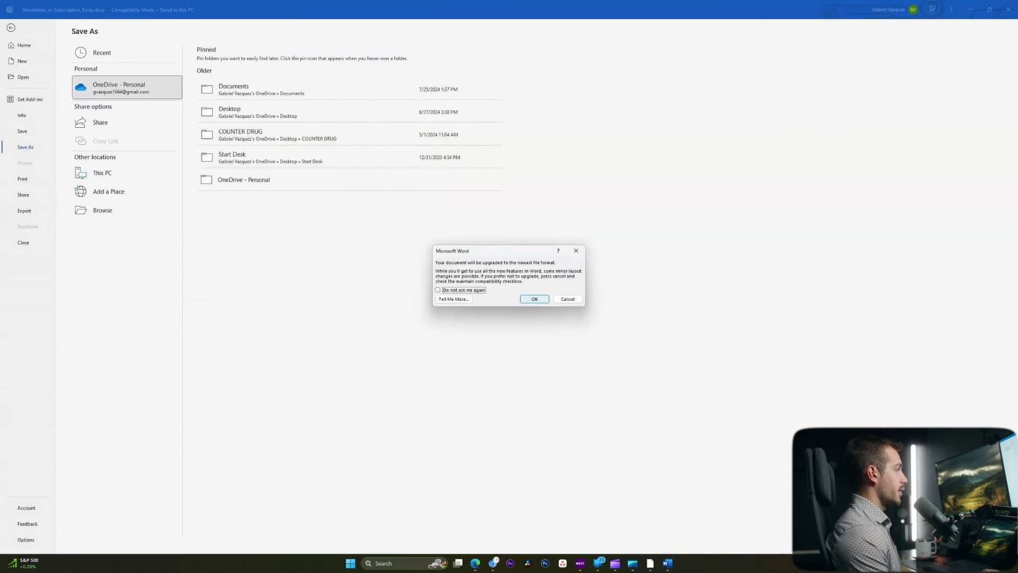
{"action": "key", "text": "Return"}
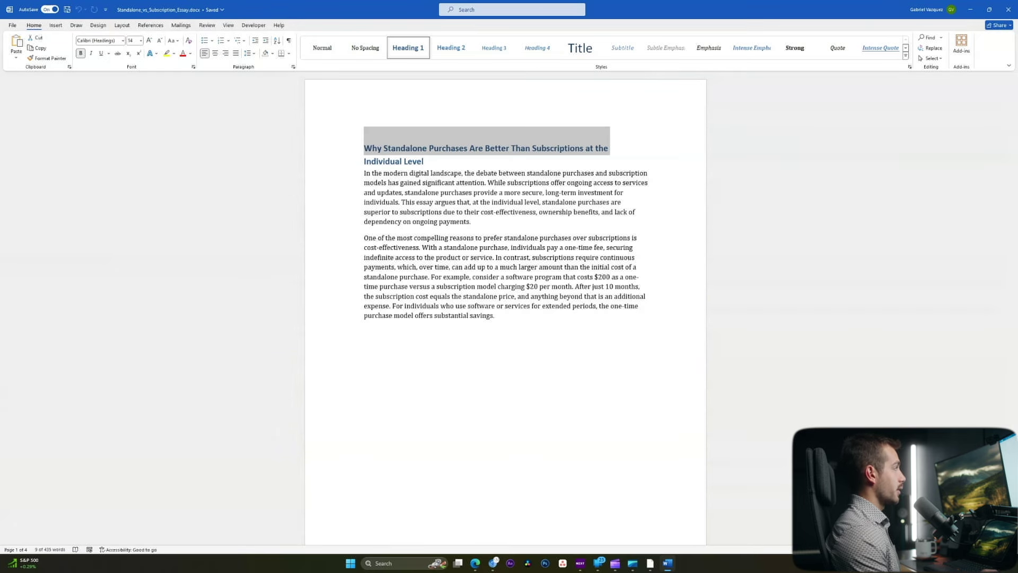
{"action": "left_click", "coordinate": [440, 192]}
{"action": "scroll", "coordinate": [439, 192], "scroll_direction": "down", "scroll_amount": 4}
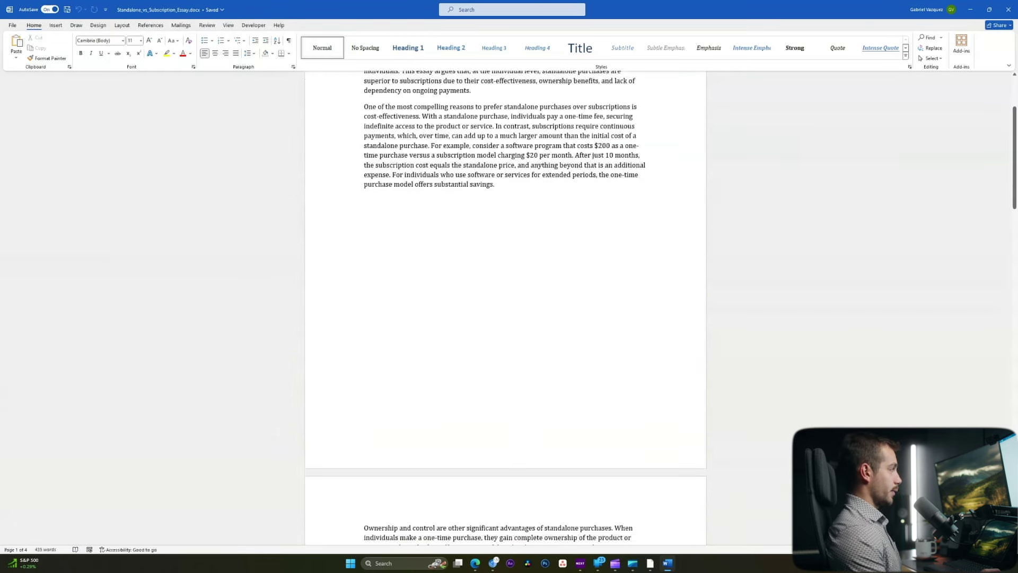
{"action": "scroll", "coordinate": [440, 192], "scroll_direction": "up", "scroll_amount": 4}
{"action": "scroll", "coordinate": [439, 192], "scroll_direction": "up", "scroll_amount": 1}
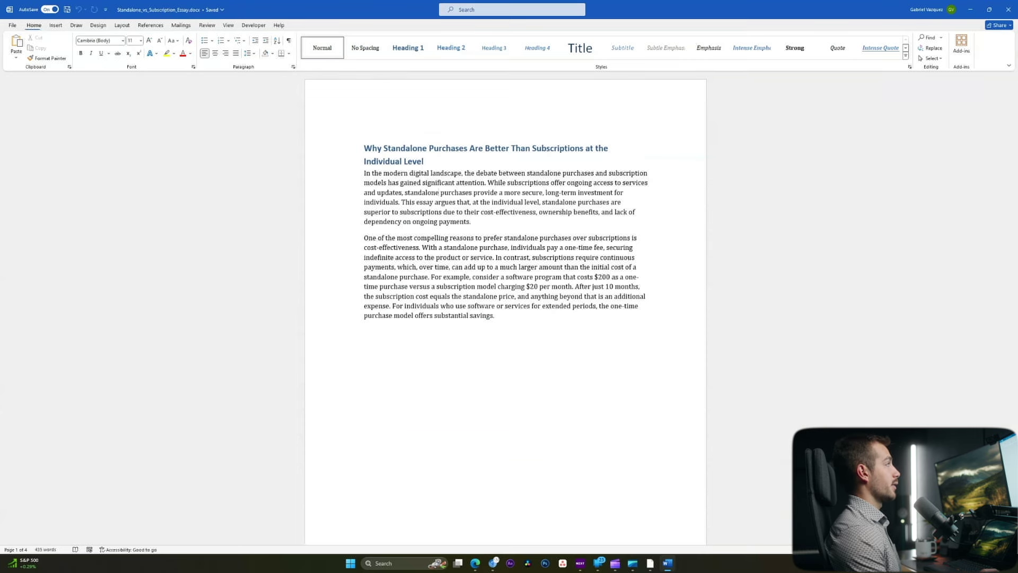